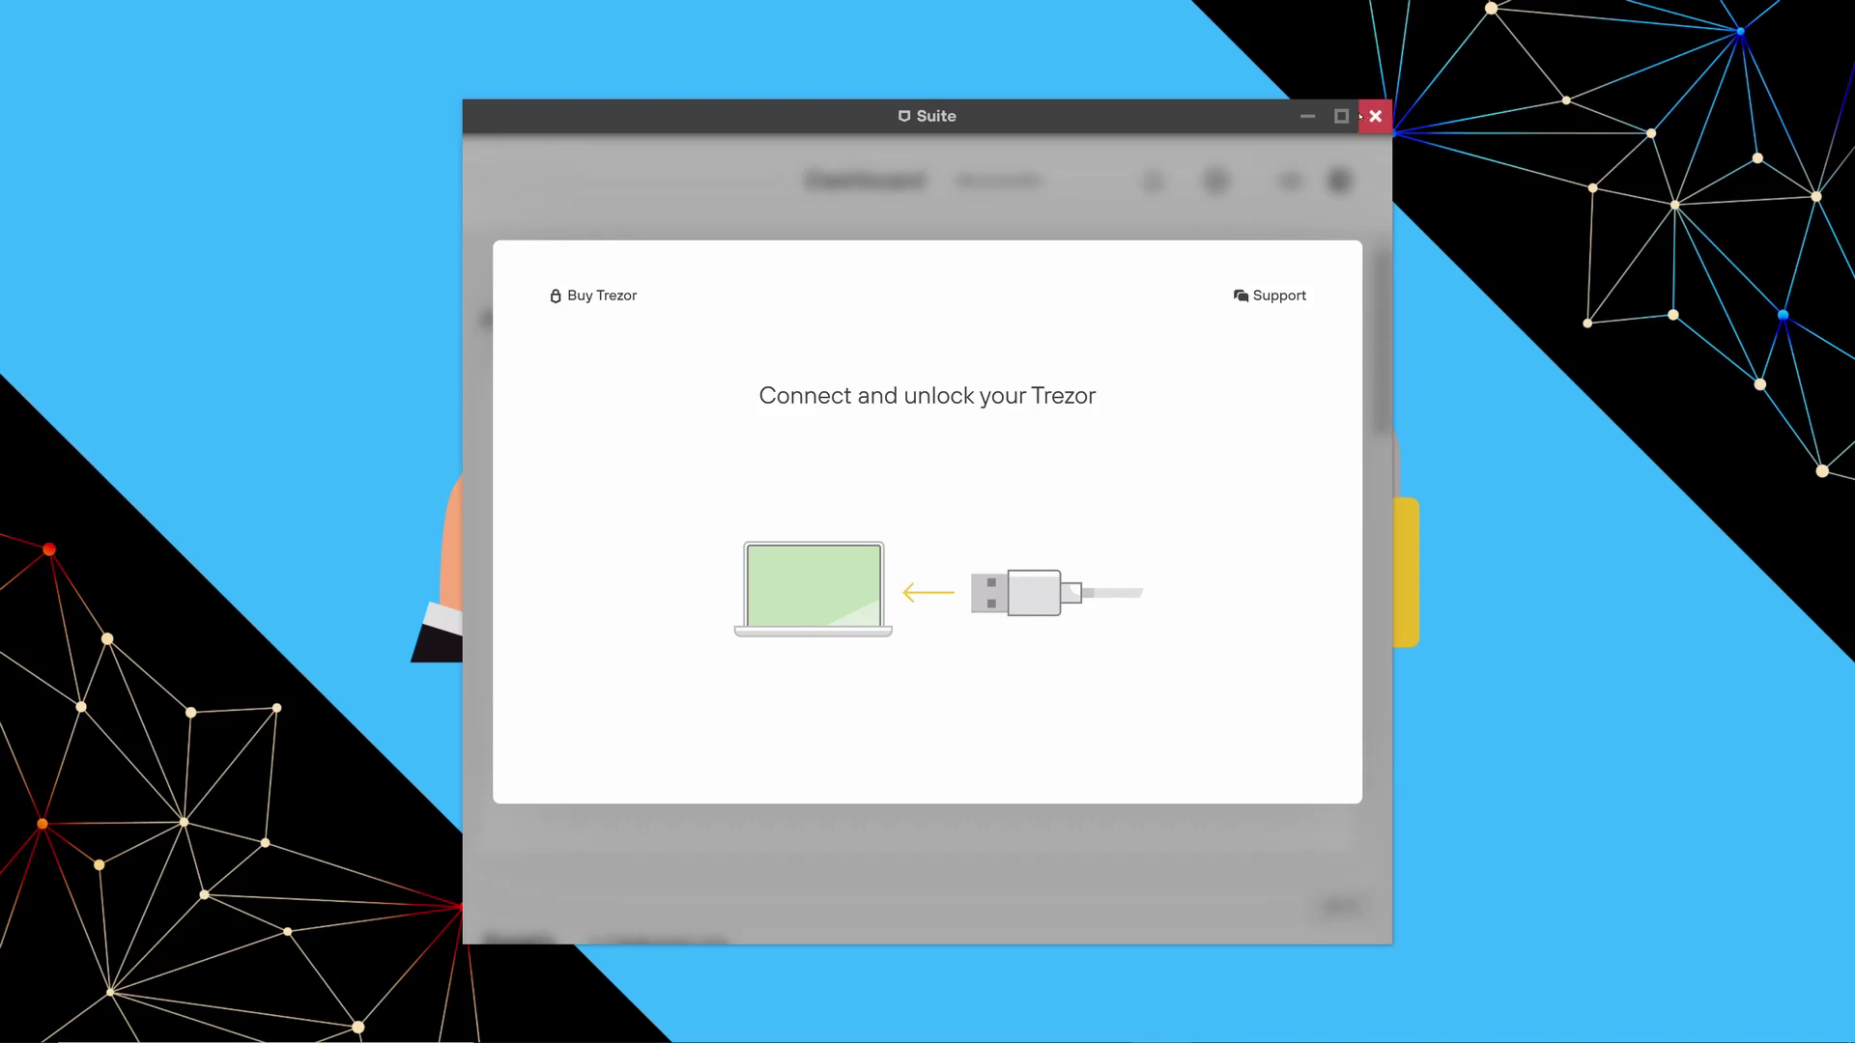
Step: Maximize Trezor Suite and scroll the dashboard to check the $4.33 portfolio and 0.00014949 BTC
{"action": "left_click", "coordinate": [1343, 116]}
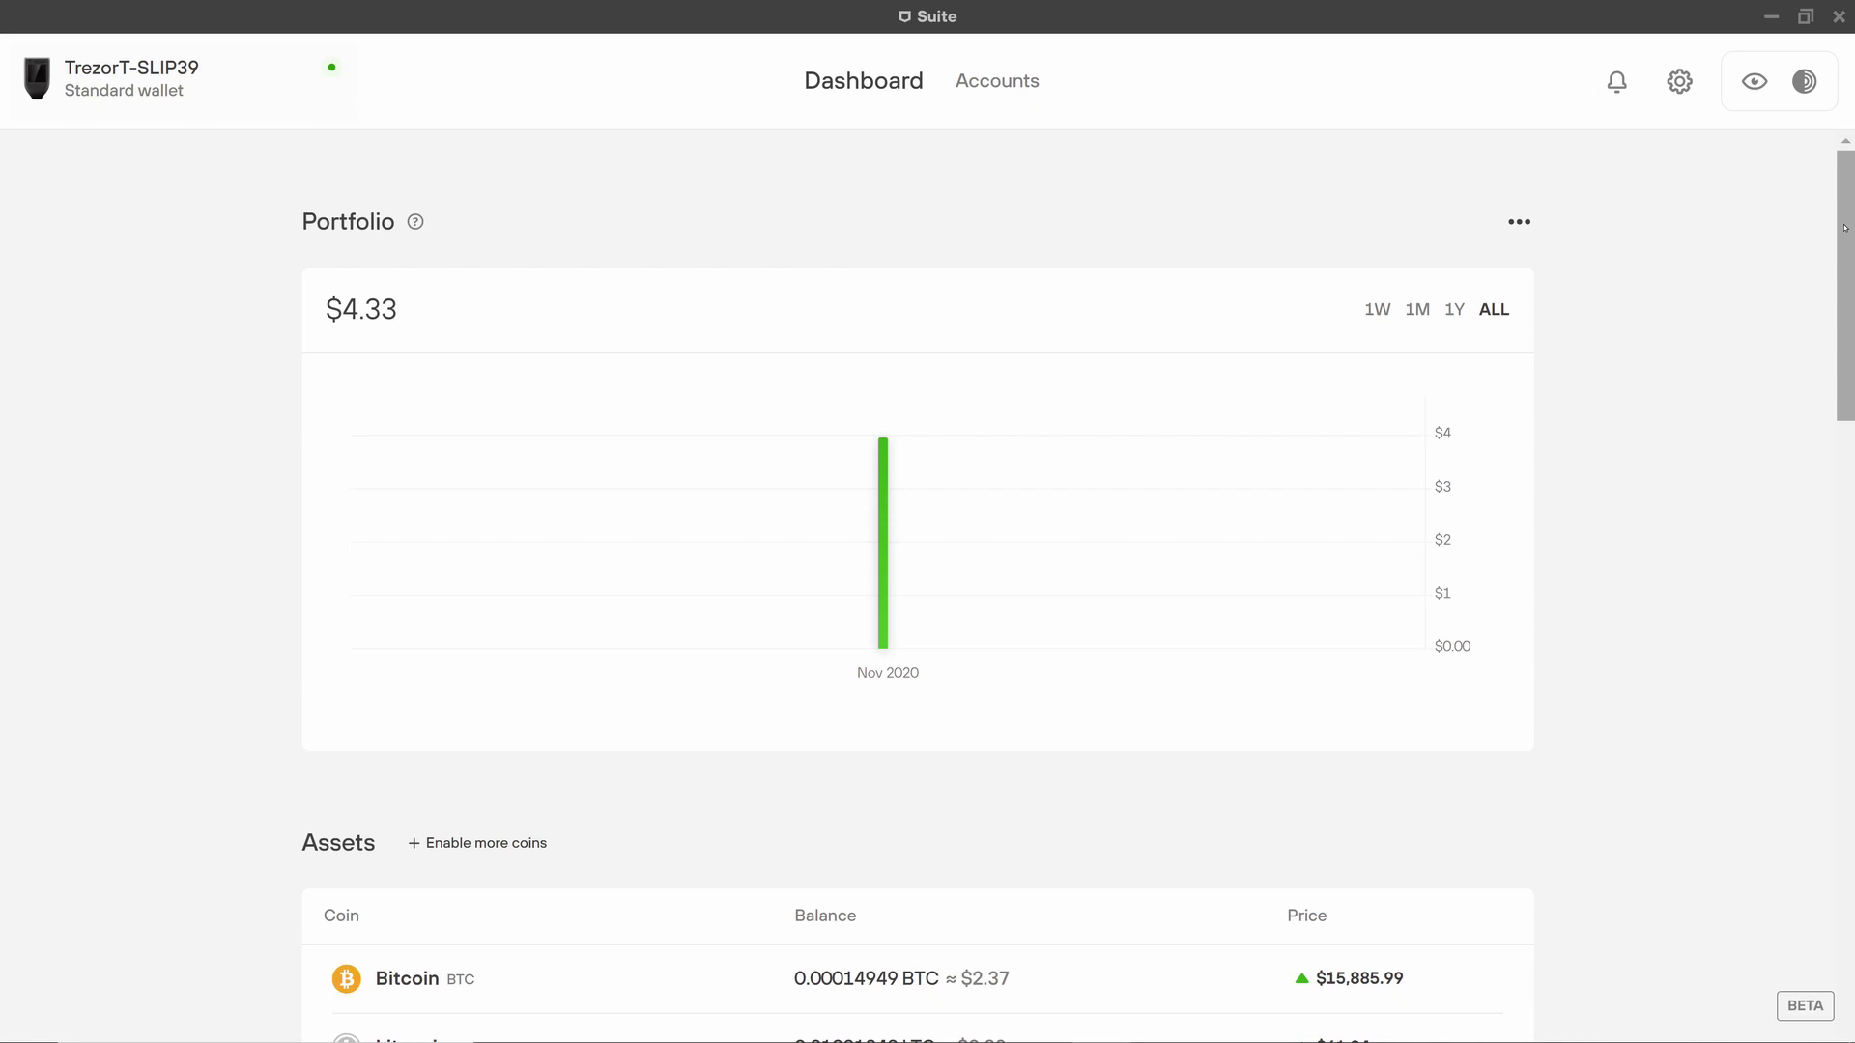
{"action": "left_click_drag", "start_coordinate": [1844, 228], "coordinate": [1830, 440]}
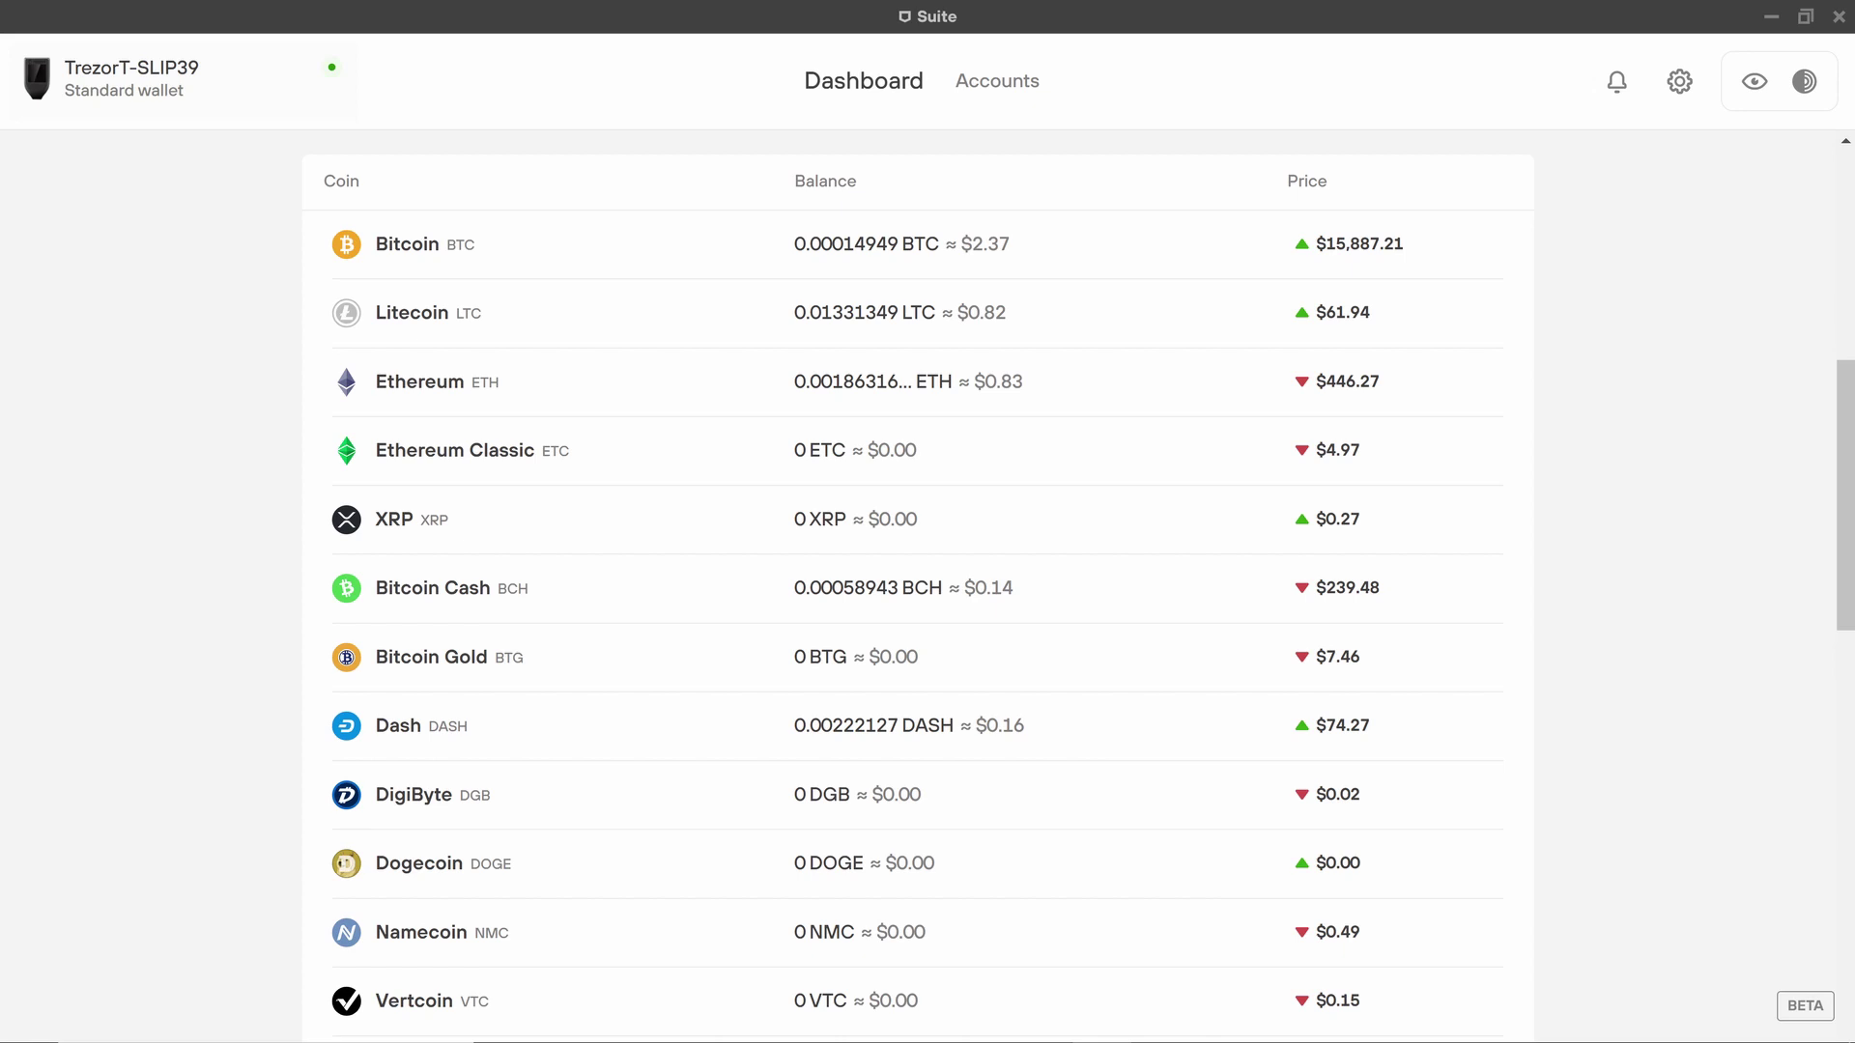
{"action": "left_click_drag", "start_coordinate": [1850, 526], "coordinate": [1057, 258]}
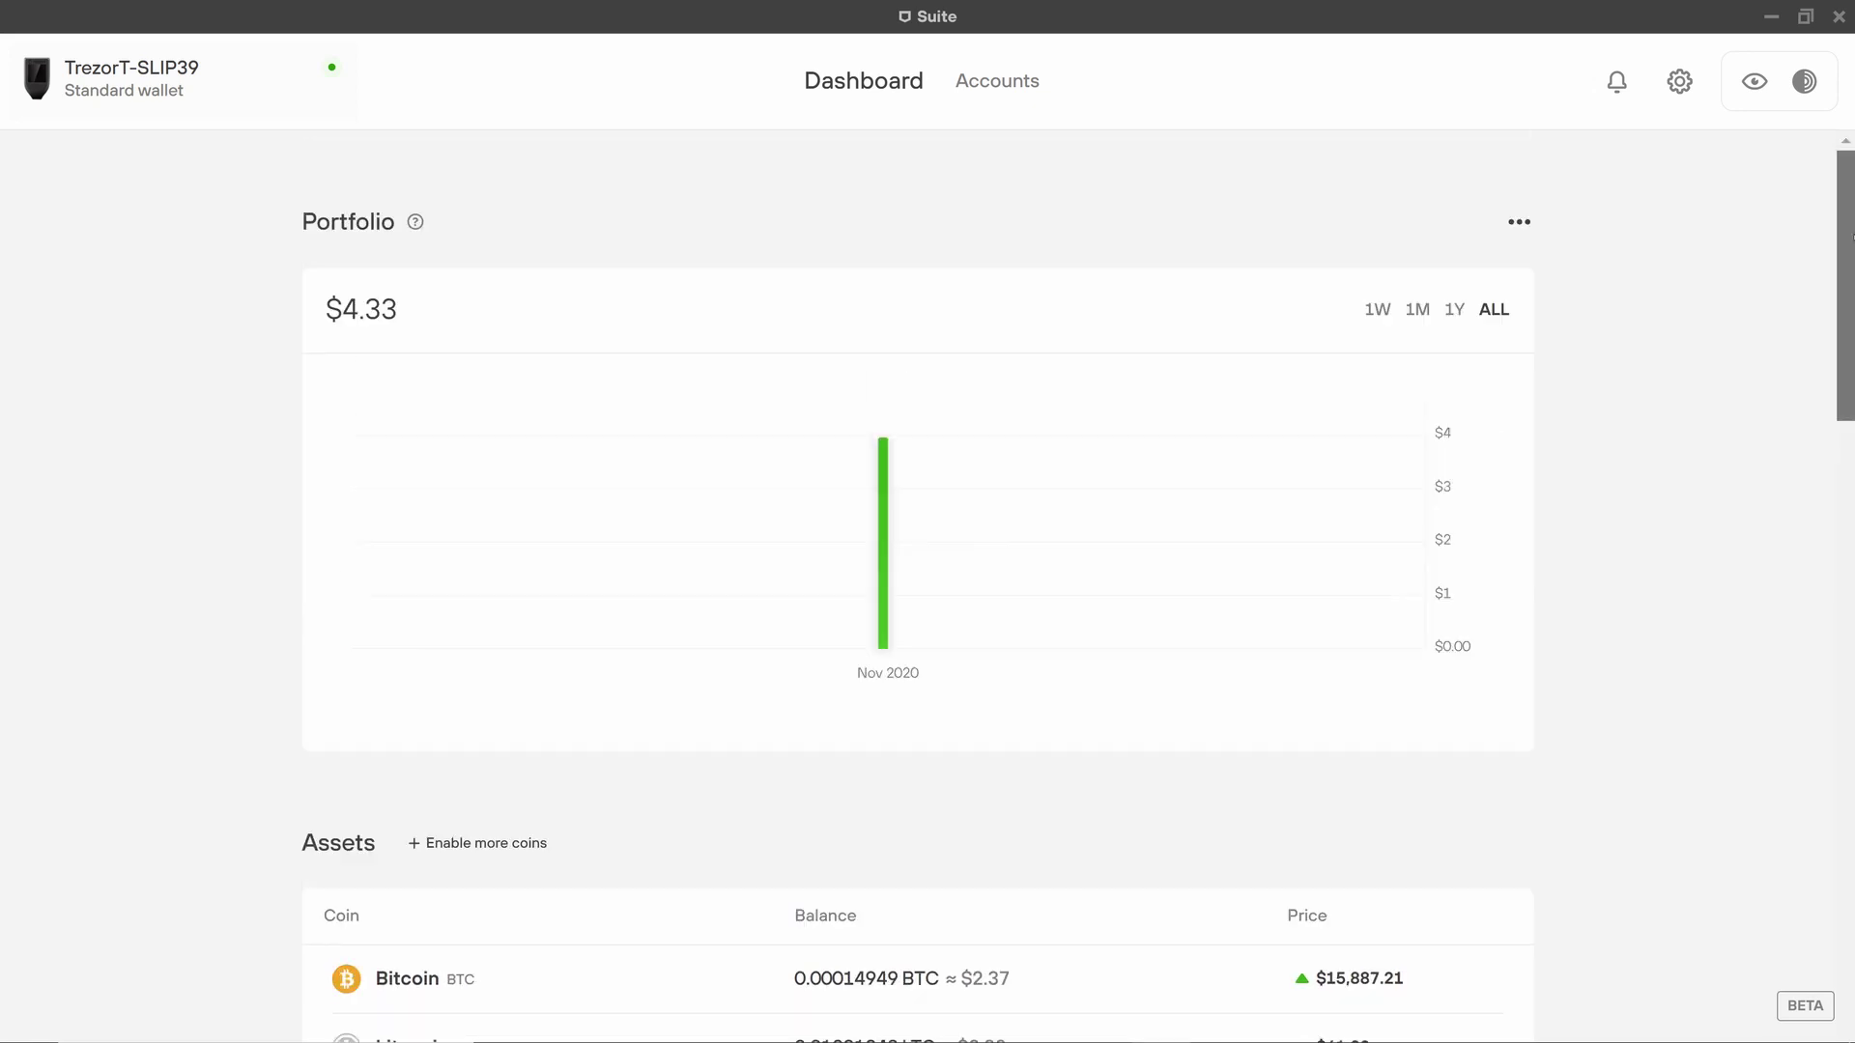
Step: Switch to the Accounts view and select Bitcoin #1, holding 0.000052 BTC (about $0.83)
{"action": "left_click", "coordinate": [997, 81]}
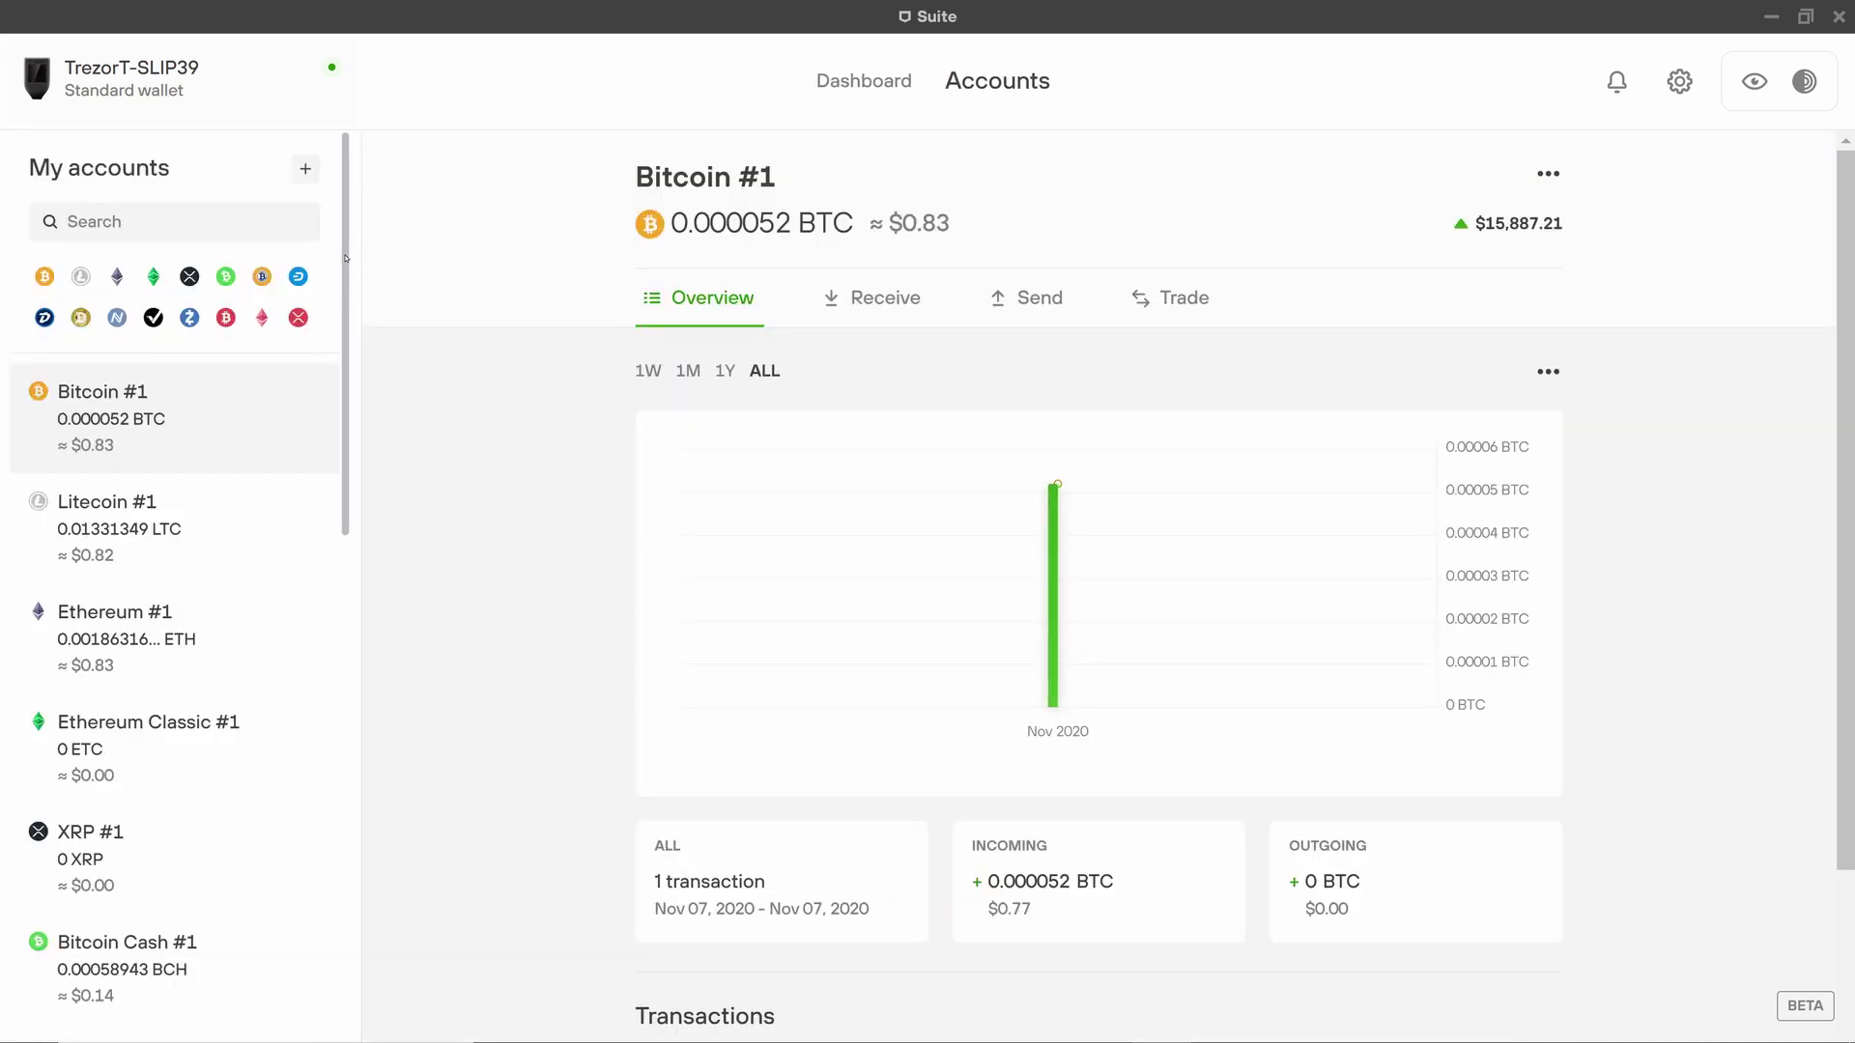
{"action": "left_click_drag", "start_coordinate": [346, 258], "coordinate": [338, 943]}
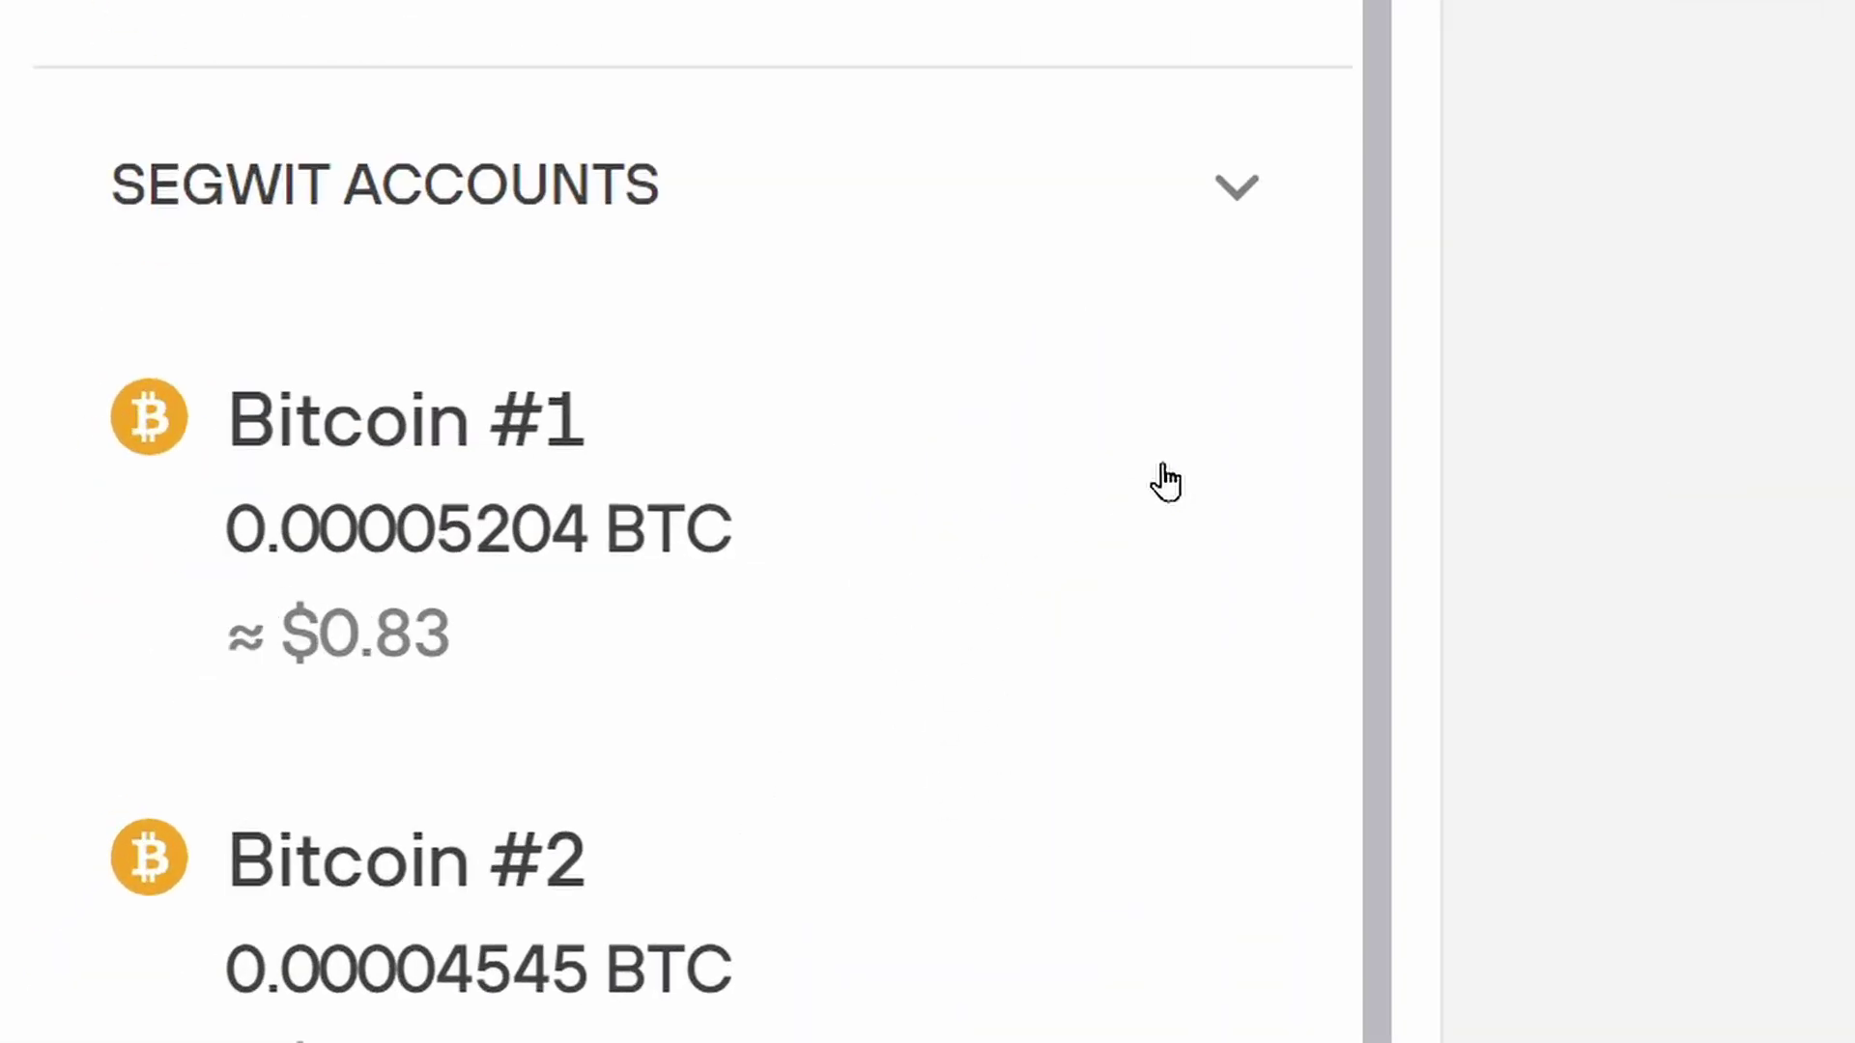
{"action": "left_click", "coordinate": [840, 455]}
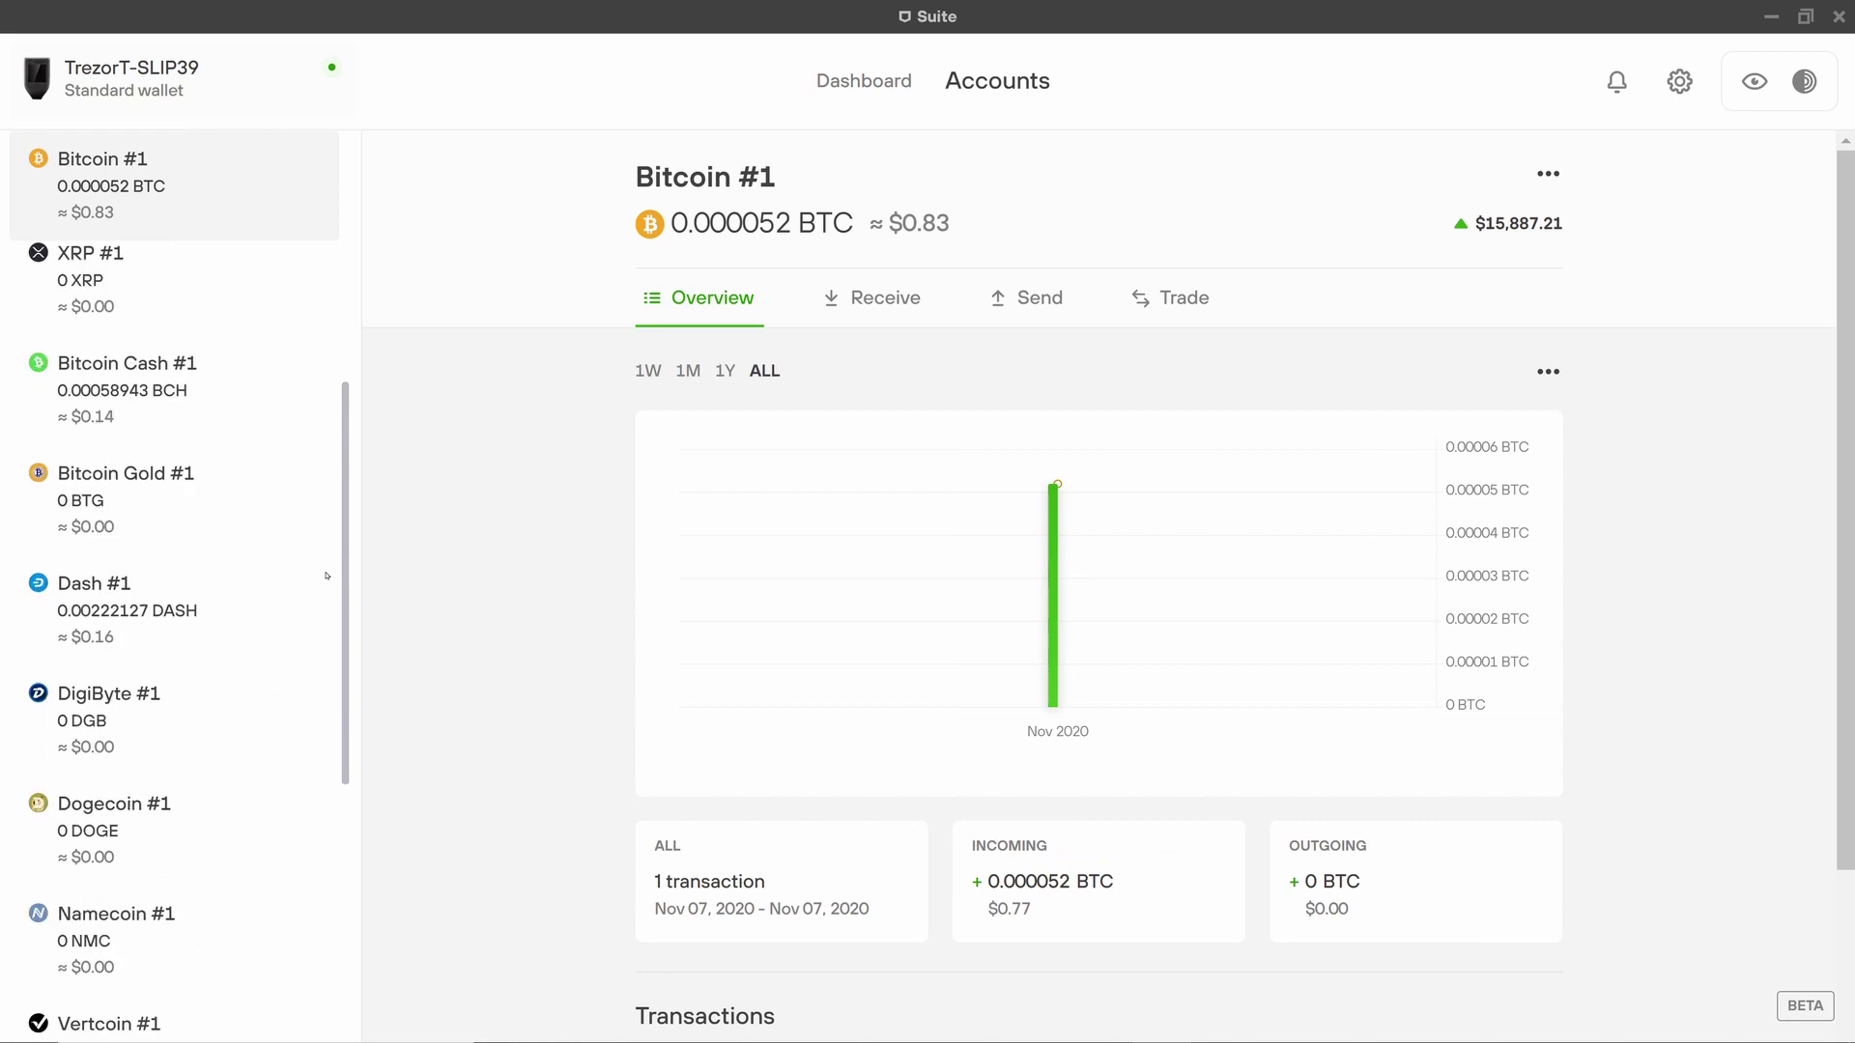
{"action": "left_click_drag", "start_coordinate": [327, 575], "coordinate": [333, 340]}
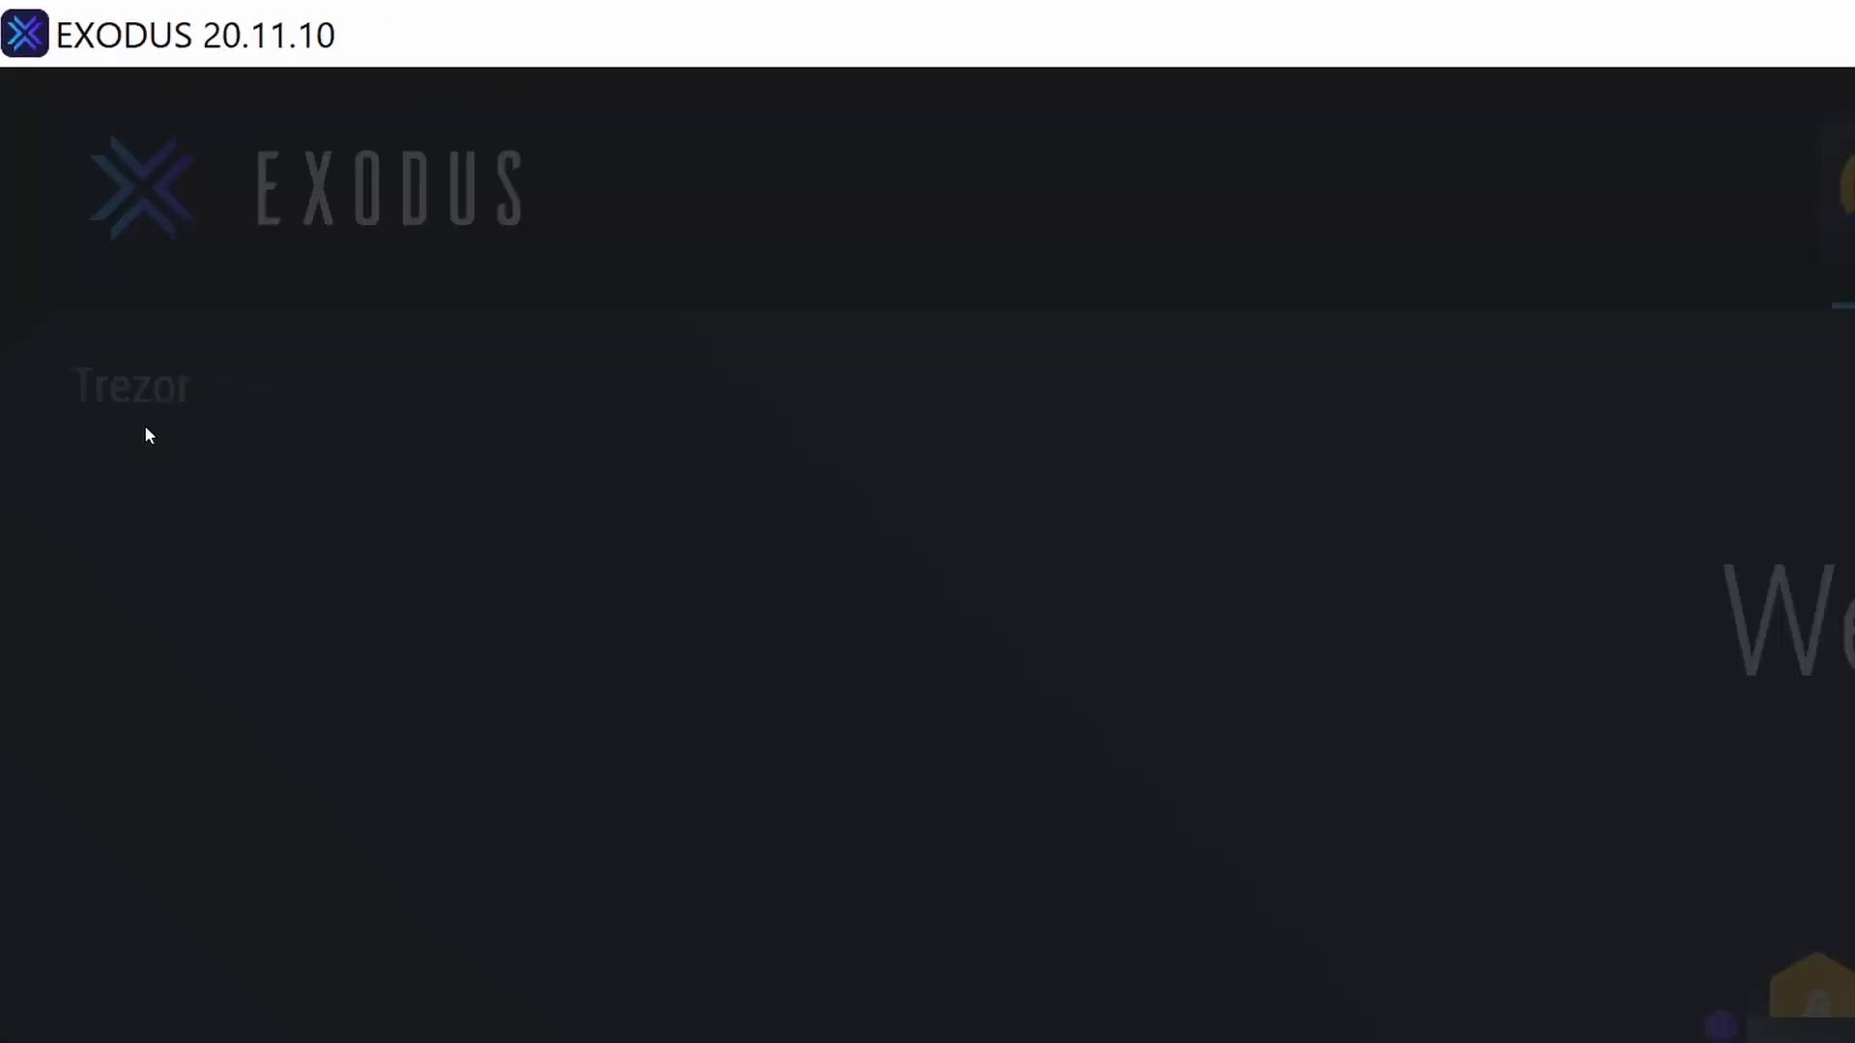
Step: Connect the detected Trezor in Exodus and review the paired assets, including 0.00005204 BTC
{"action": "left_click", "coordinate": [1150, 714]}
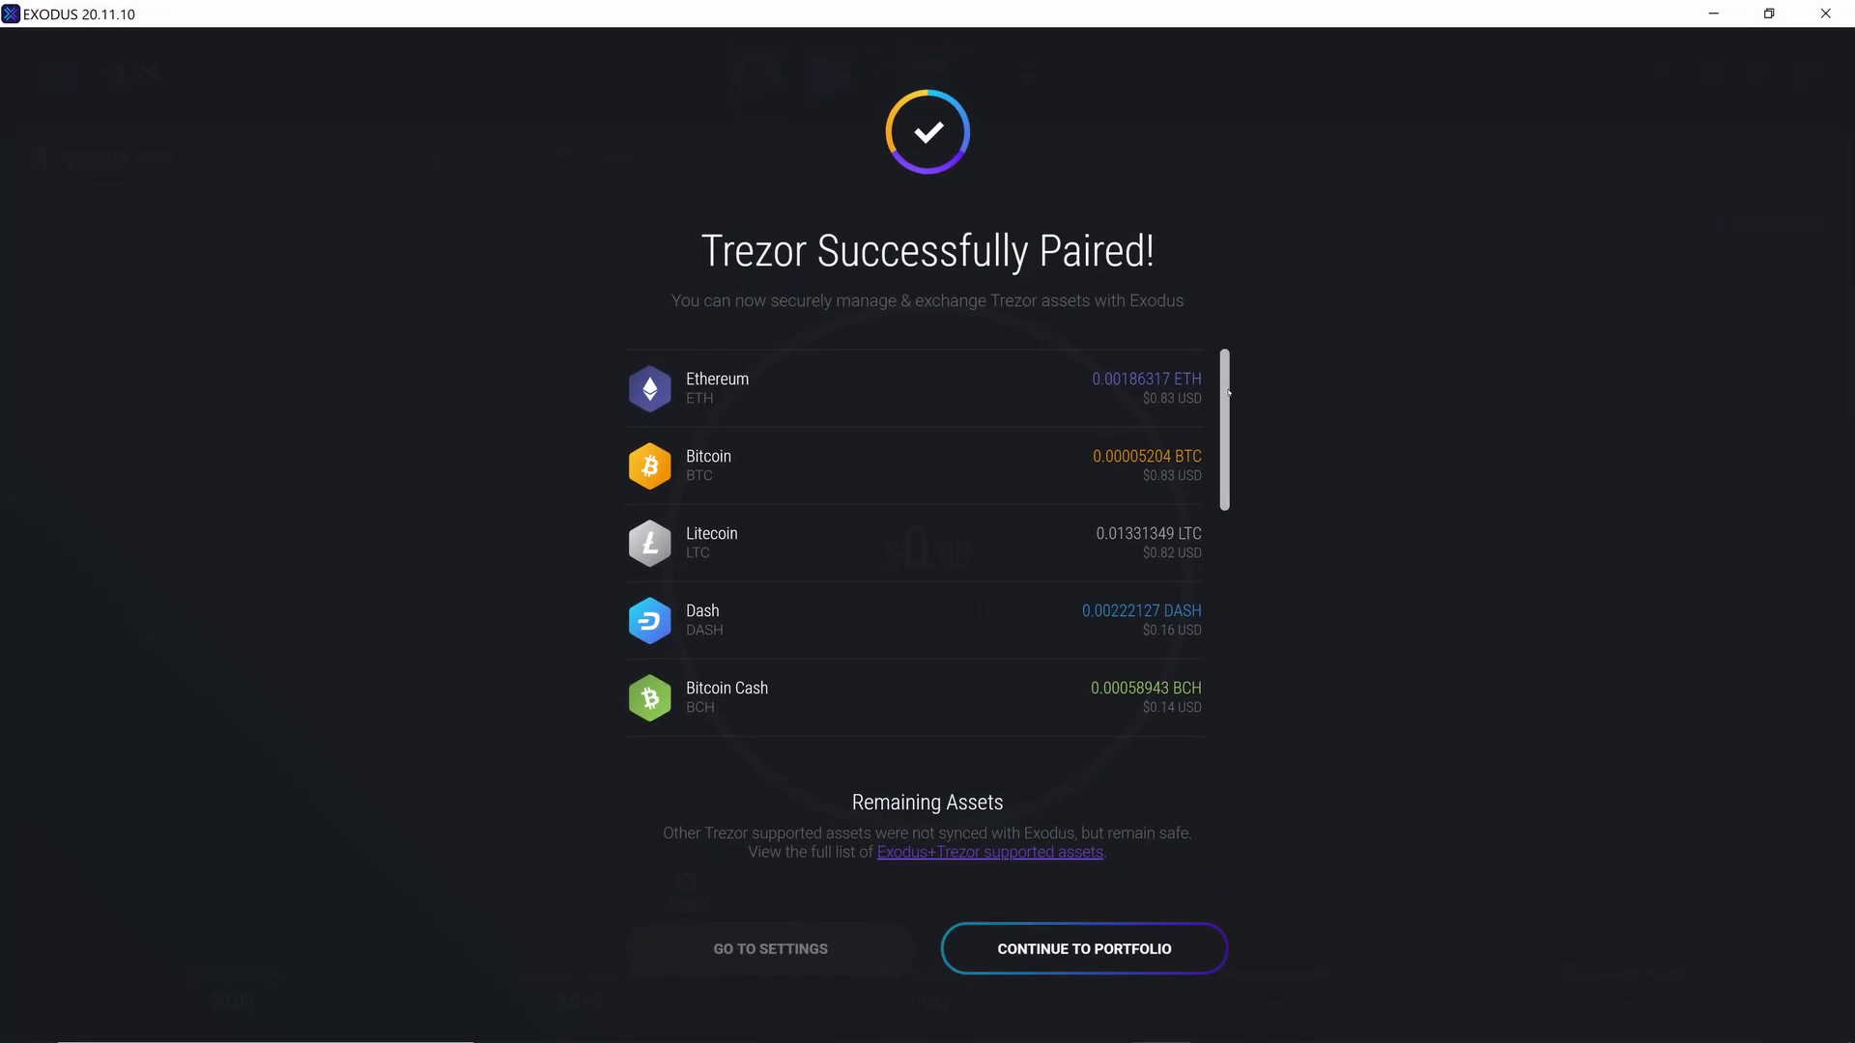
{"action": "scroll", "coordinate": [1227, 392], "scroll_direction": "down", "scroll_amount": 1}
{"action": "scroll", "coordinate": [1233, 386], "scroll_direction": "up", "scroll_amount": 1}
Step: Continue to the portfolio and open the Bitcoin wallet page showing 0.00005204 BTC ($0.83)
{"action": "left_click", "coordinate": [1185, 957]}
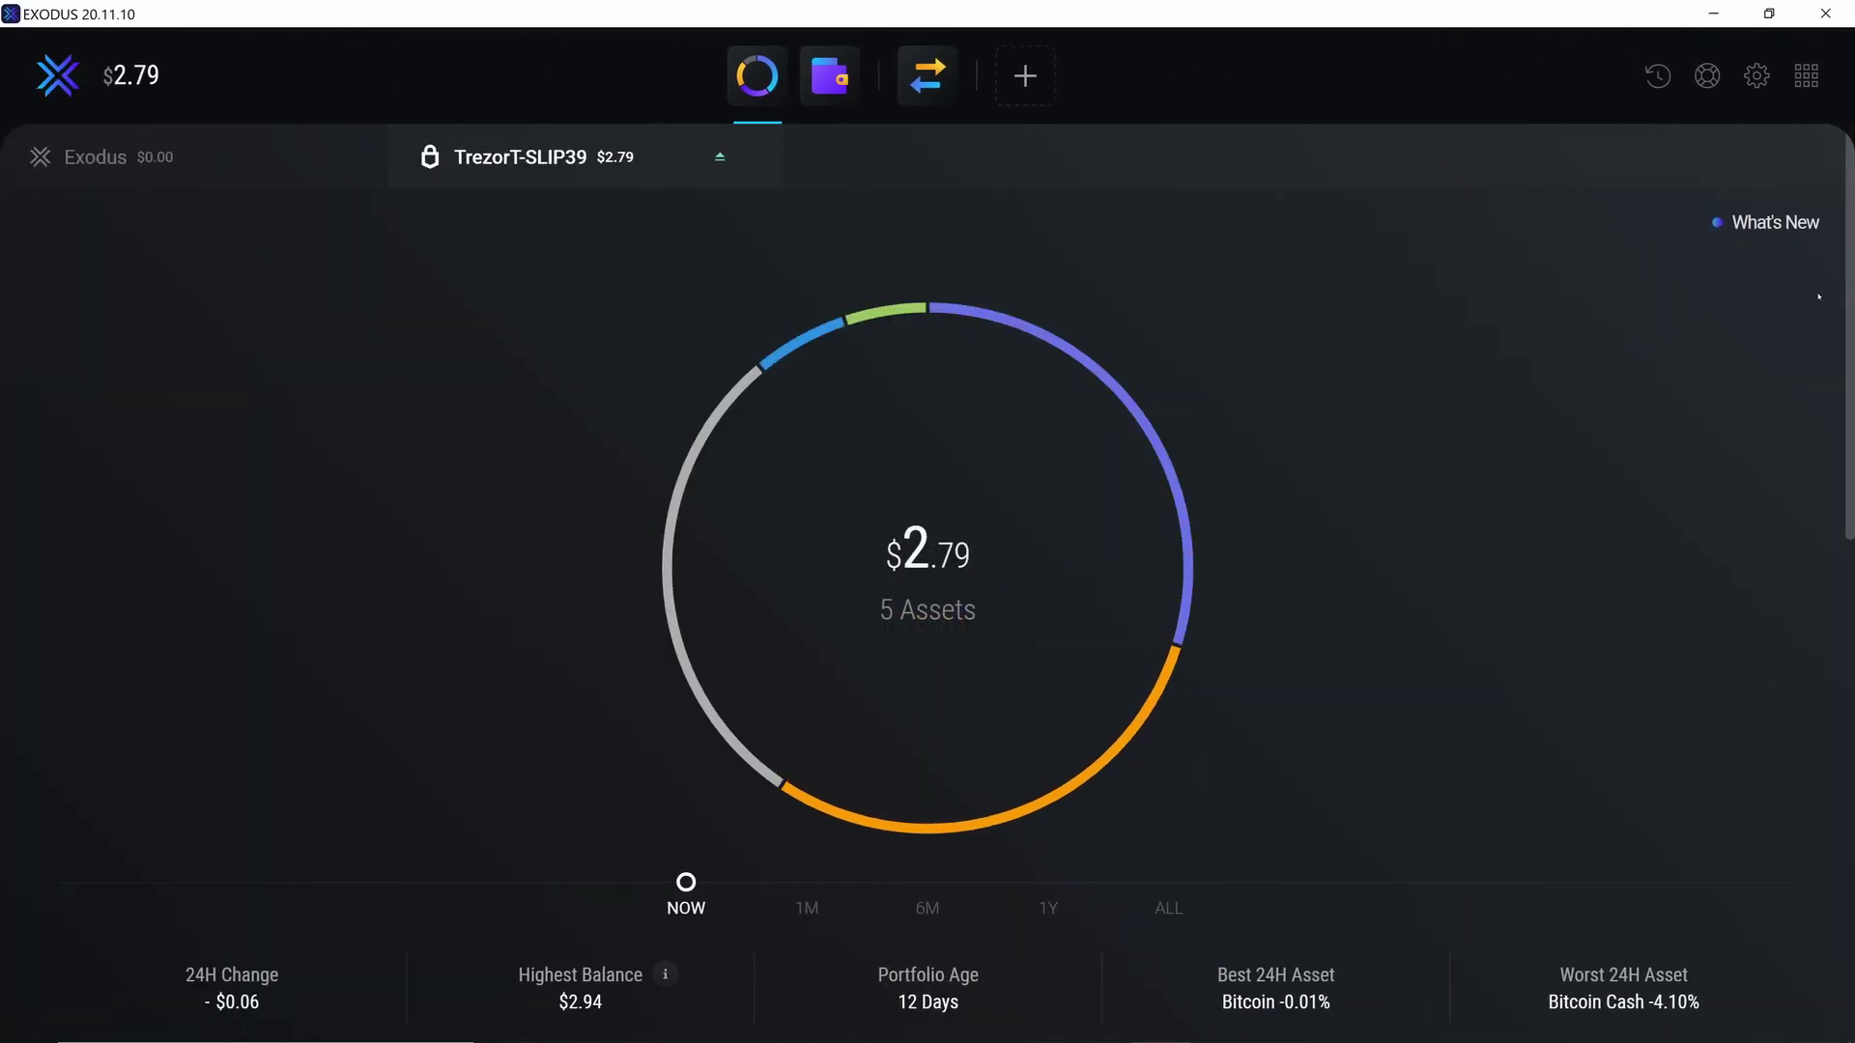
{"action": "left_click_drag", "start_coordinate": [1847, 276], "coordinate": [1835, 693]}
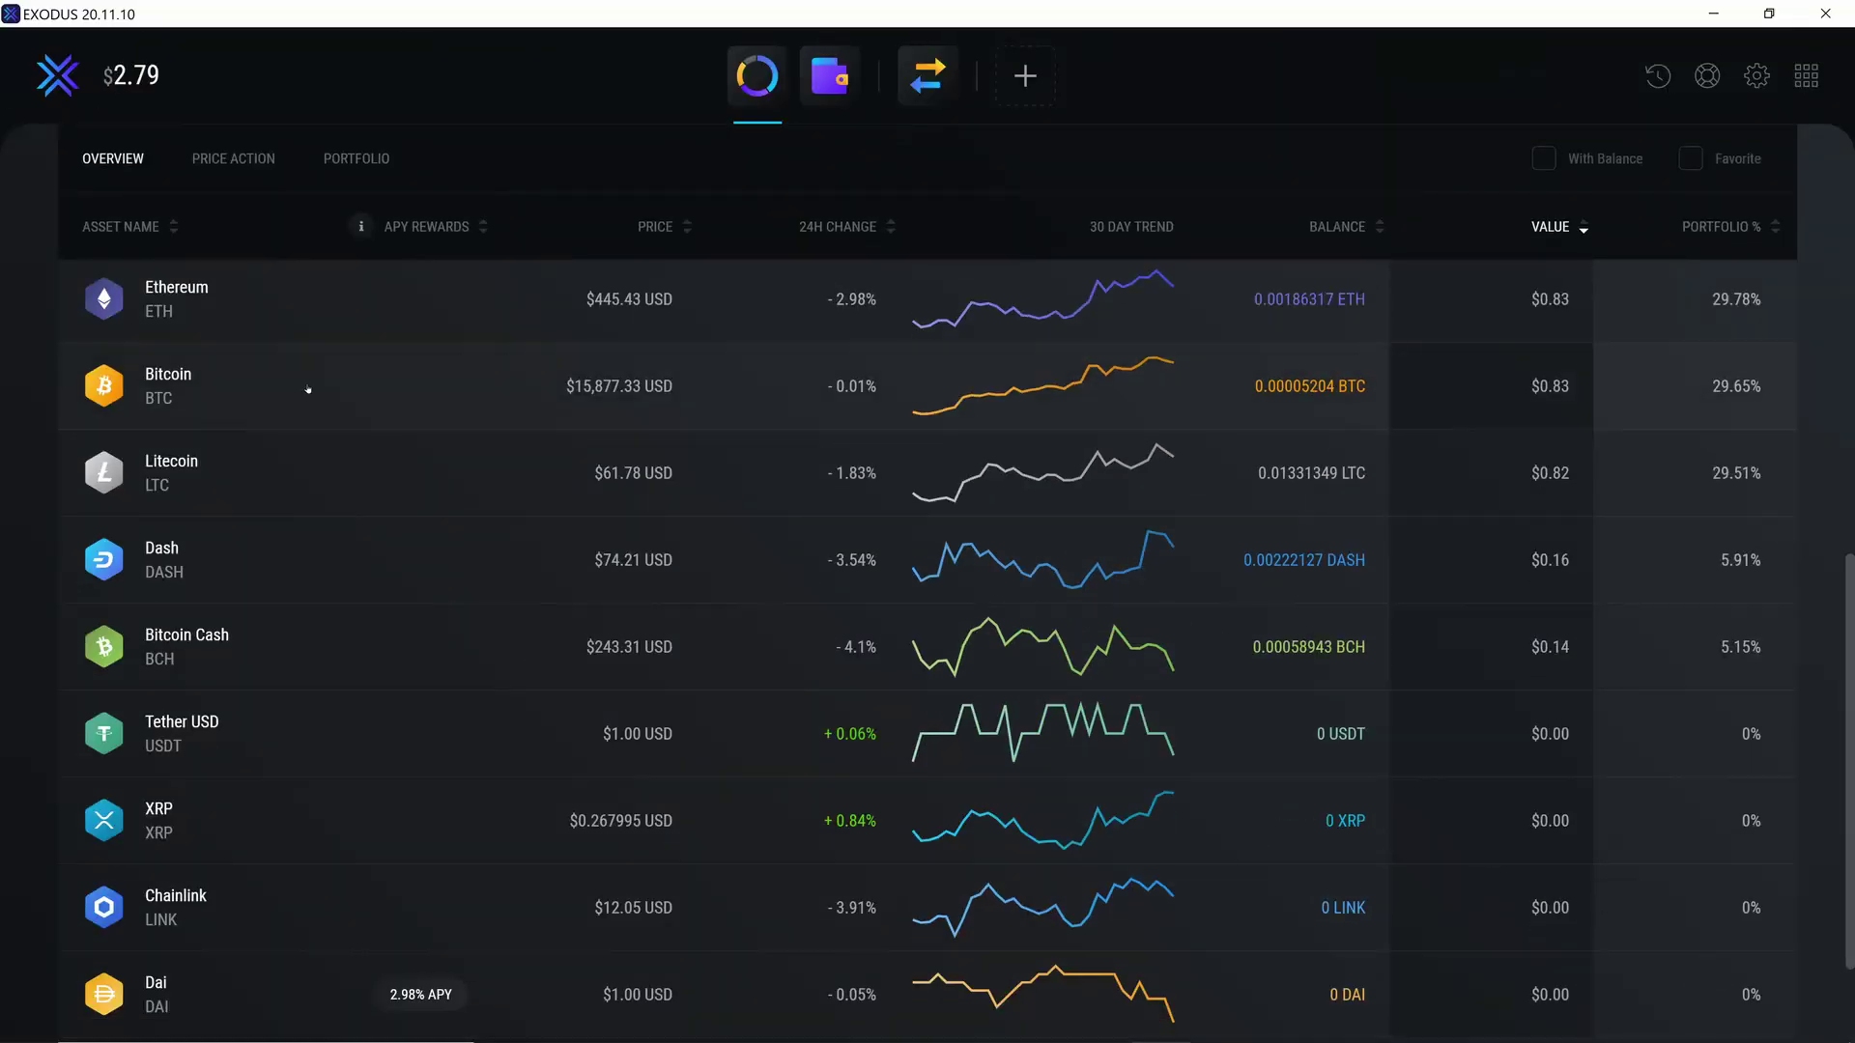
{"action": "left_click", "coordinate": [1548, 263]}
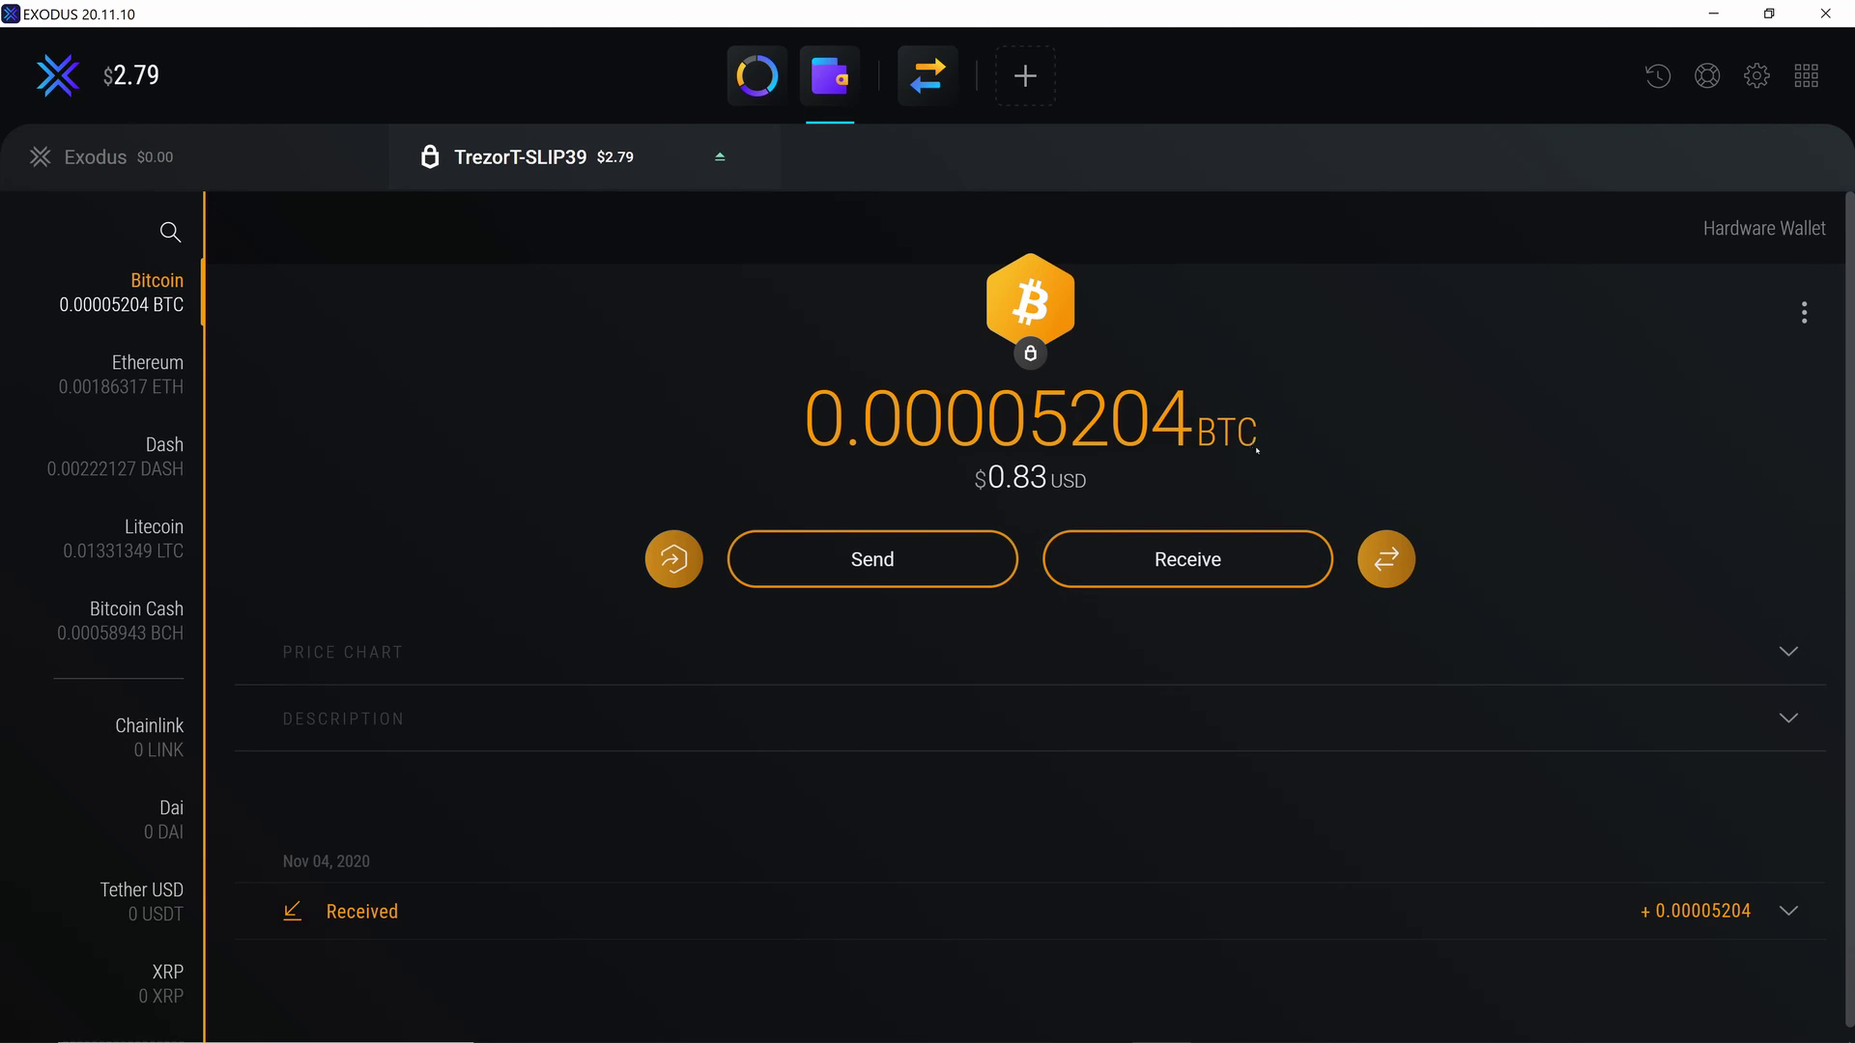
{"action": "left_click", "coordinate": [1803, 314]}
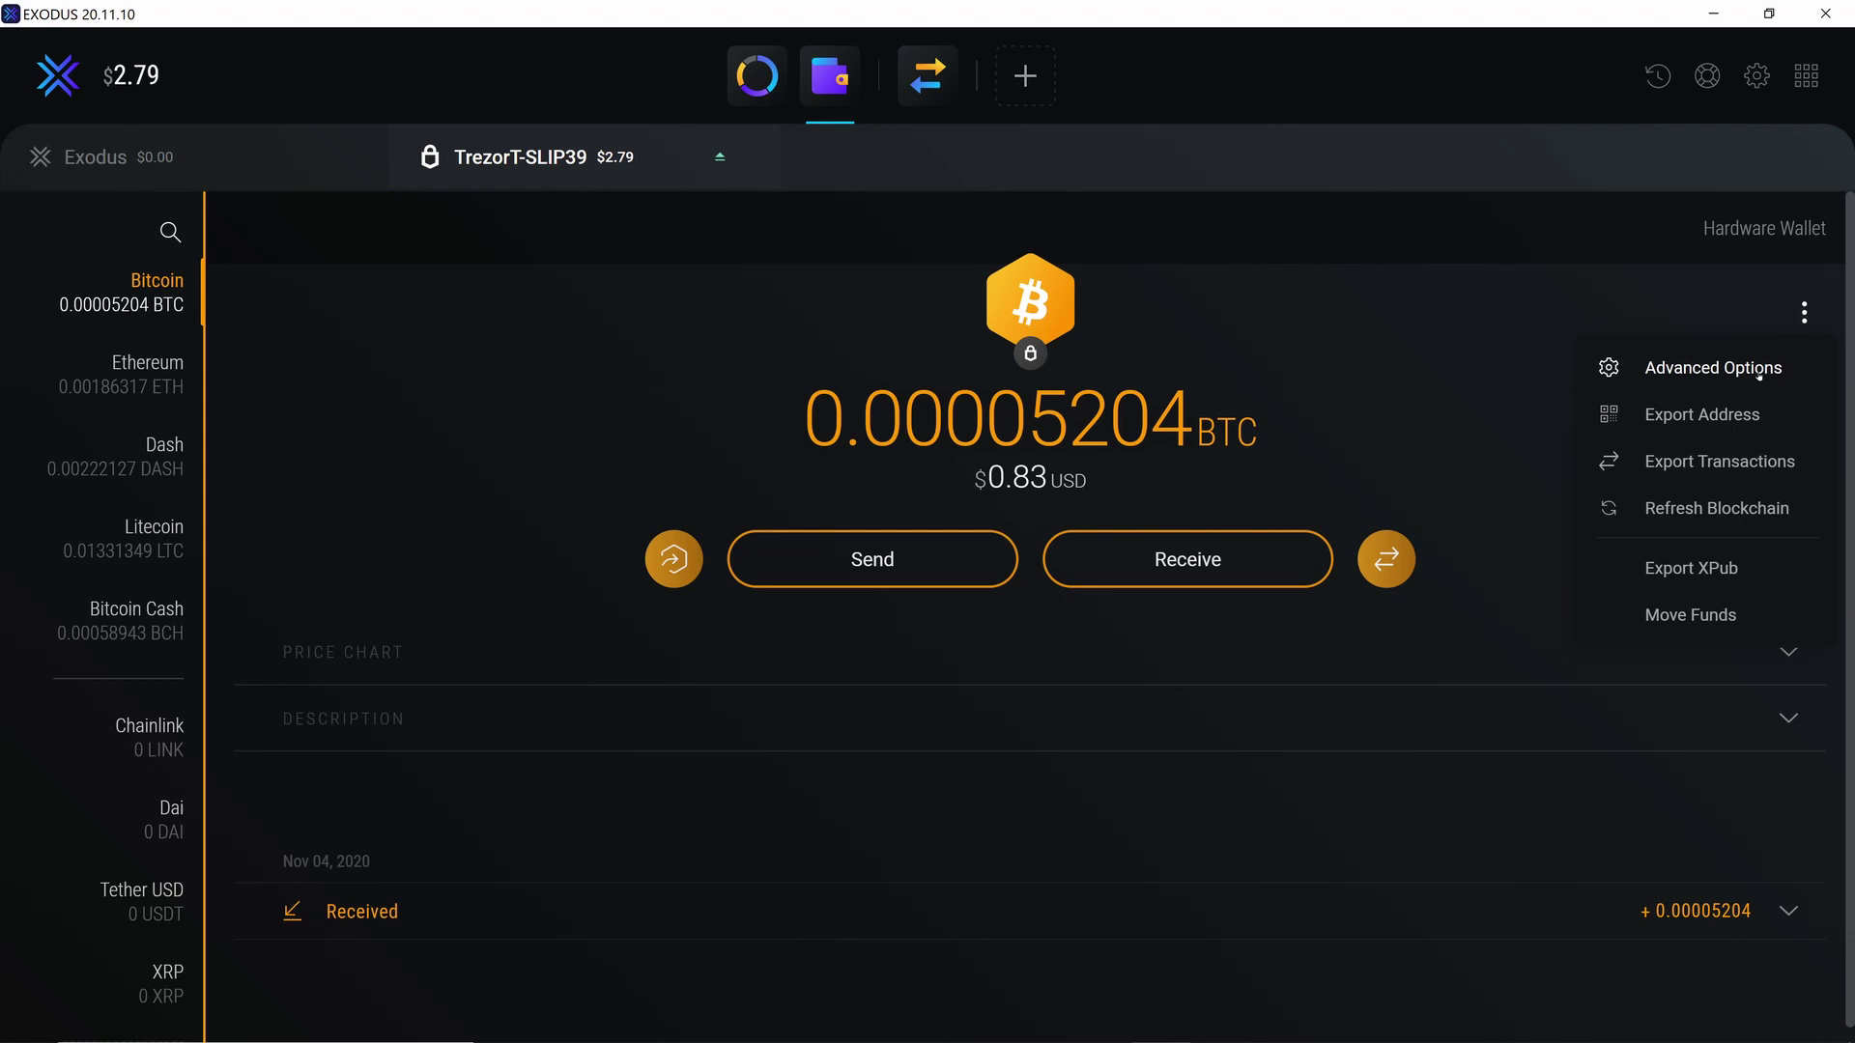
{"action": "left_click", "coordinate": [1713, 368]}
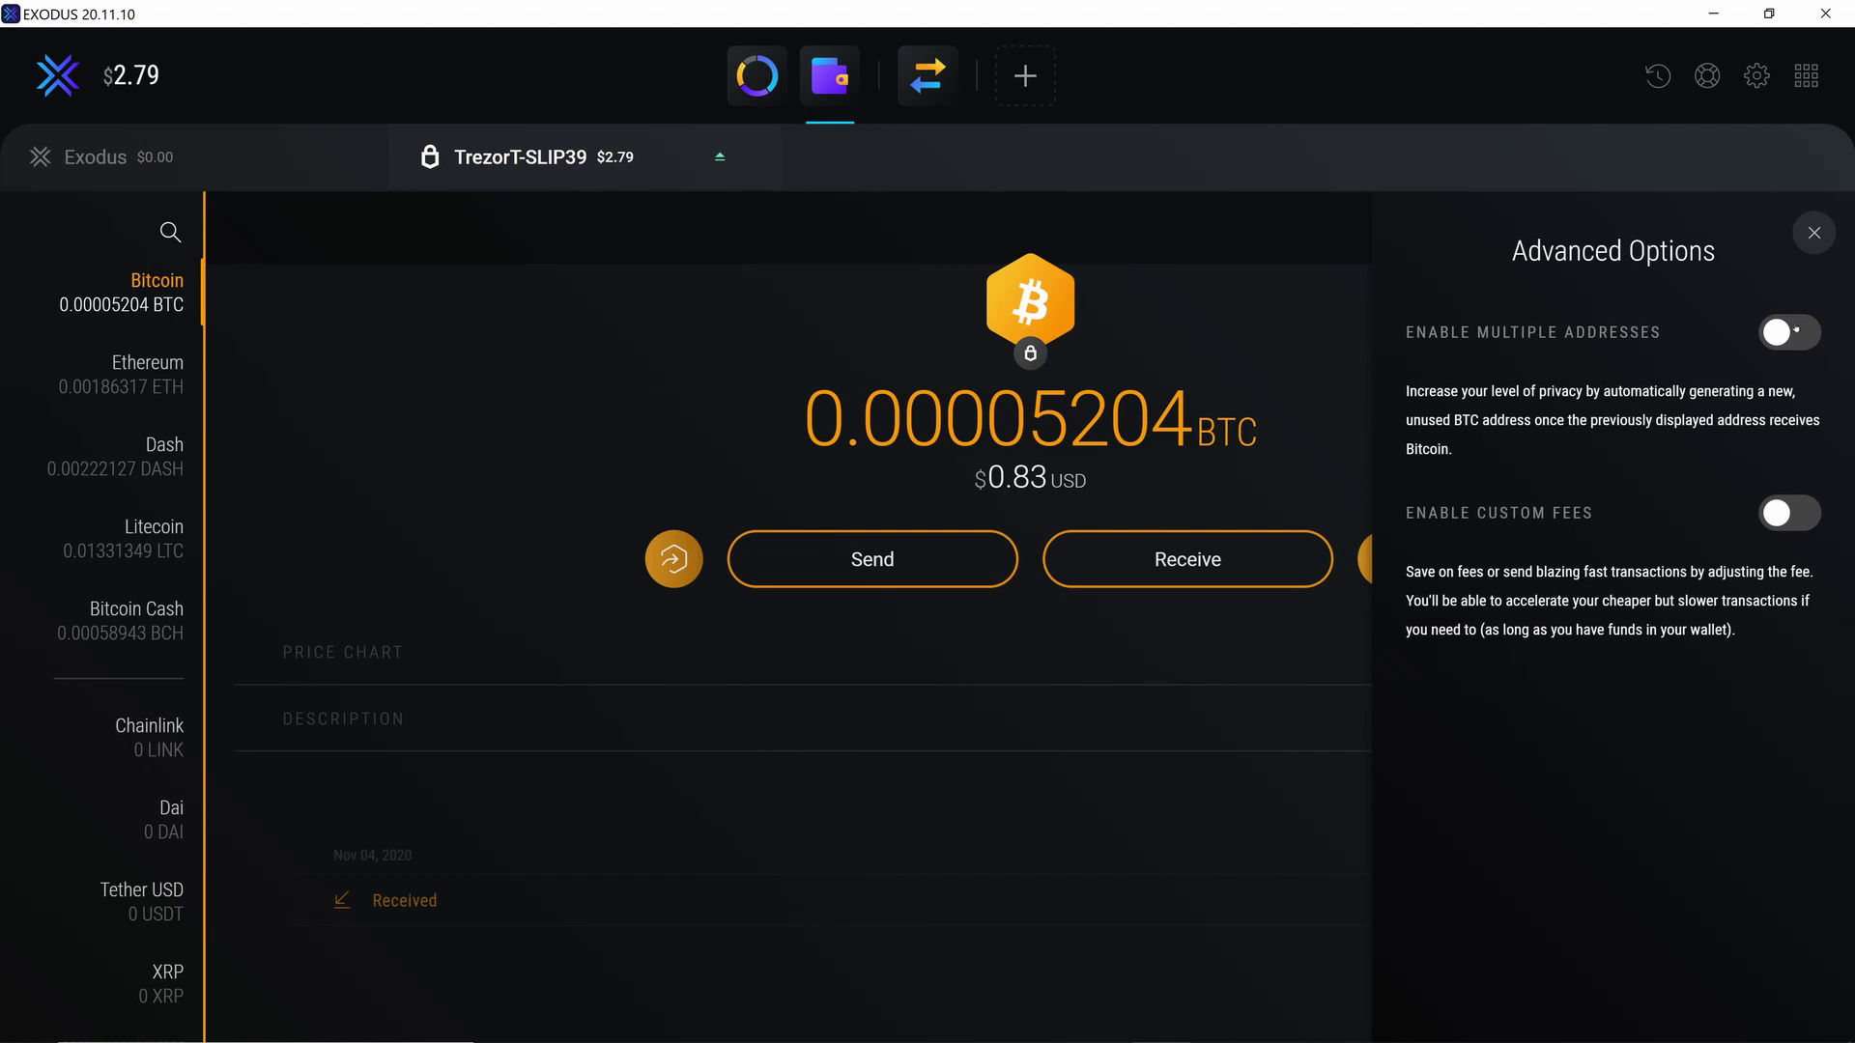
{"action": "left_click", "coordinate": [1813, 234]}
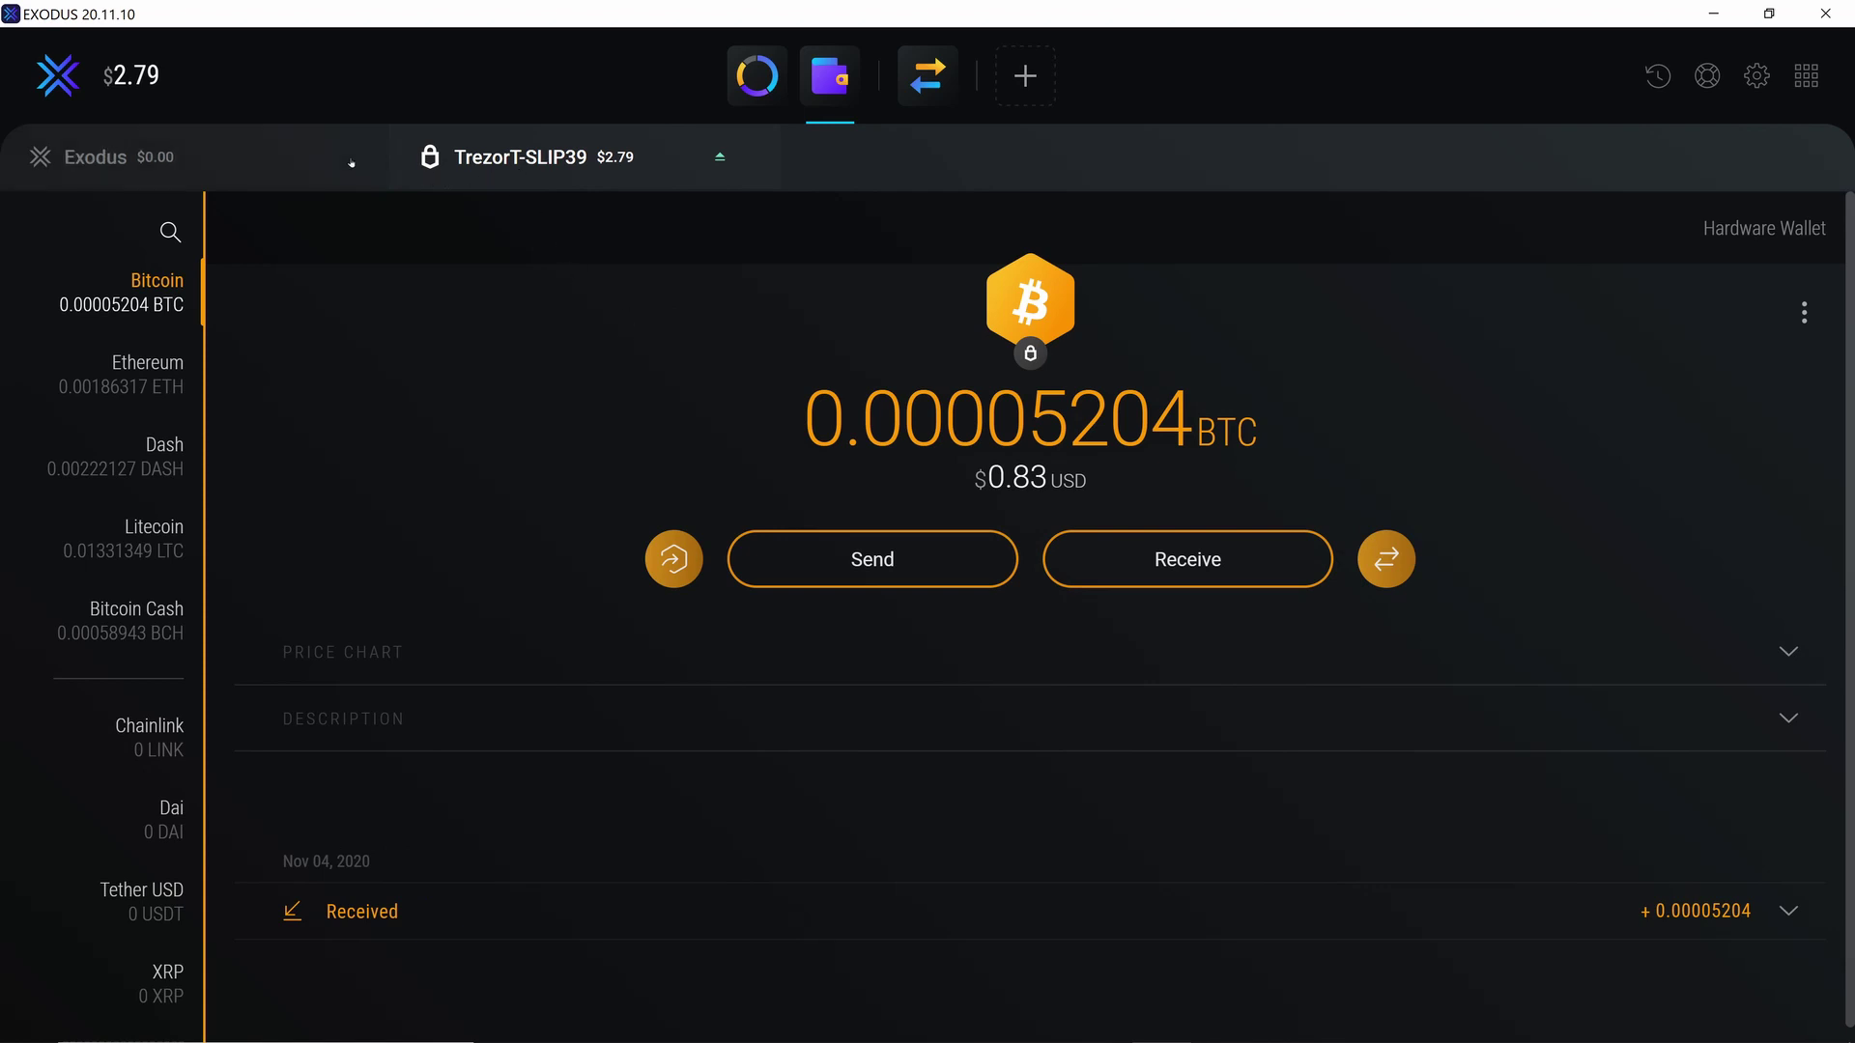
{"action": "left_click", "coordinate": [248, 157]}
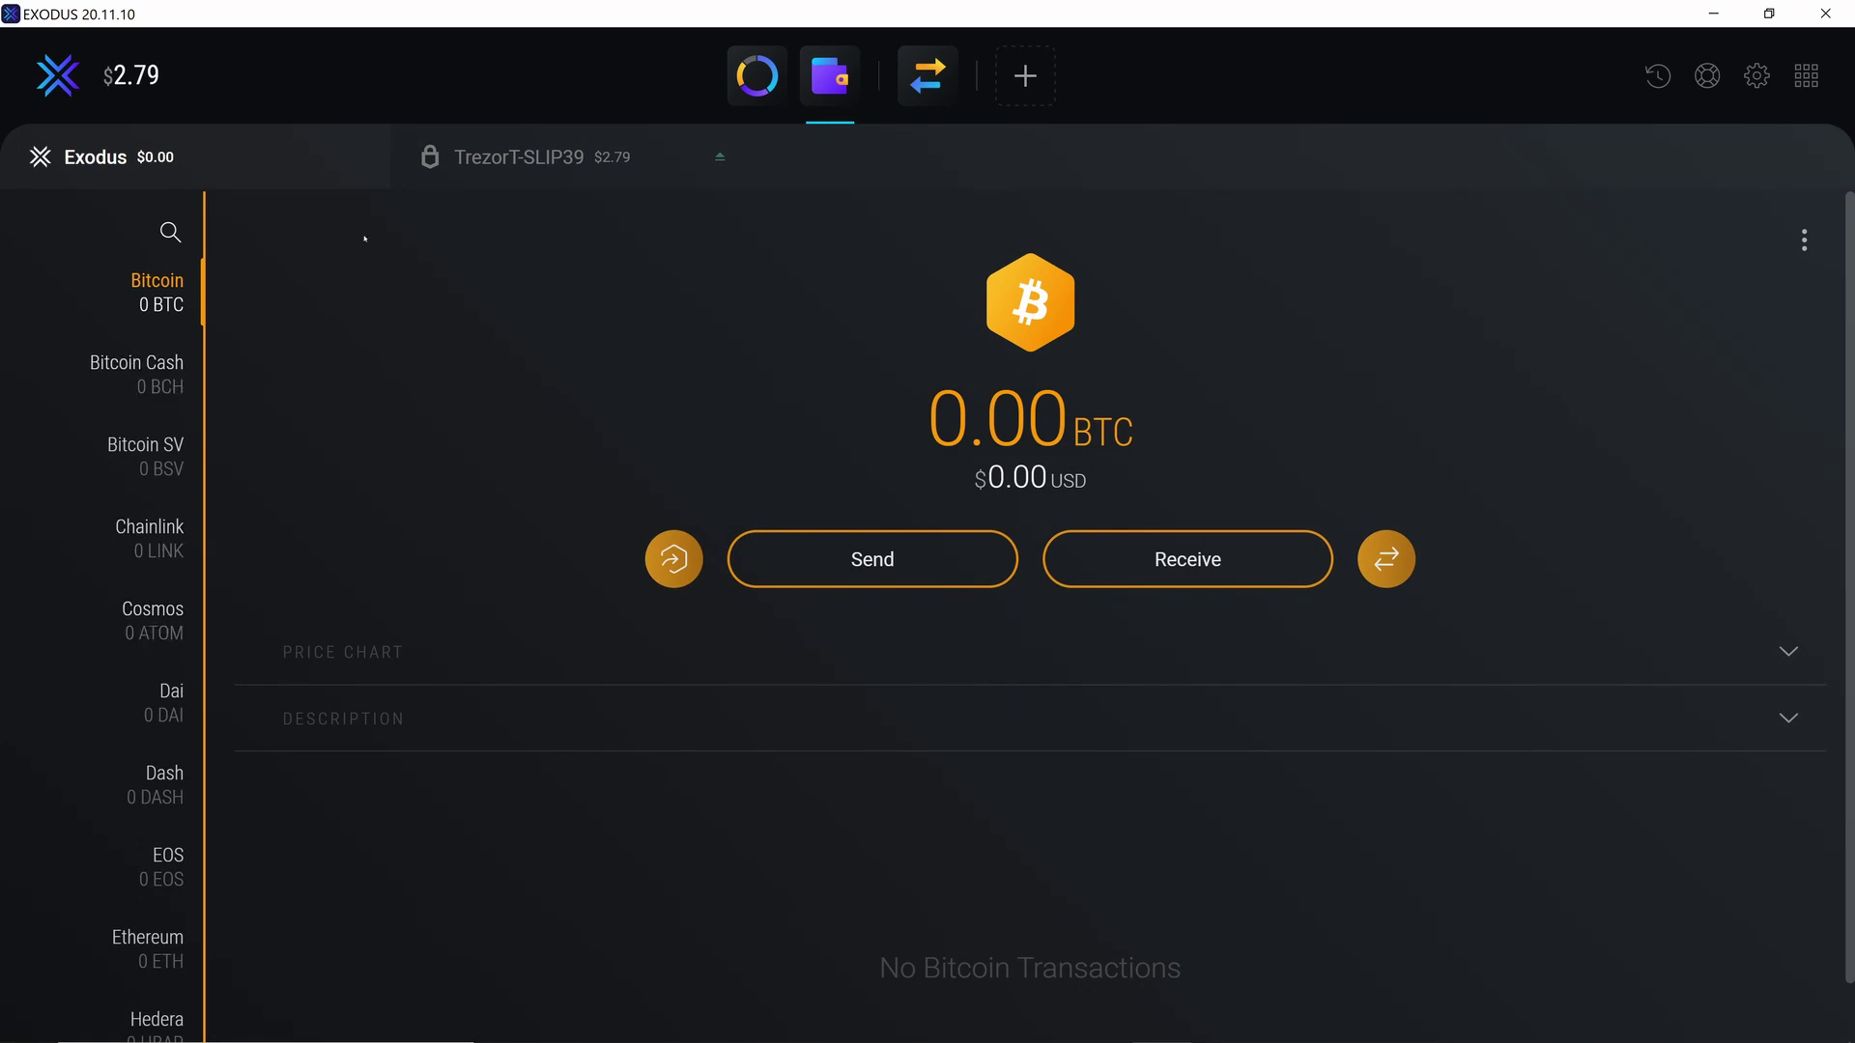
{"action": "left_click", "coordinate": [522, 158]}
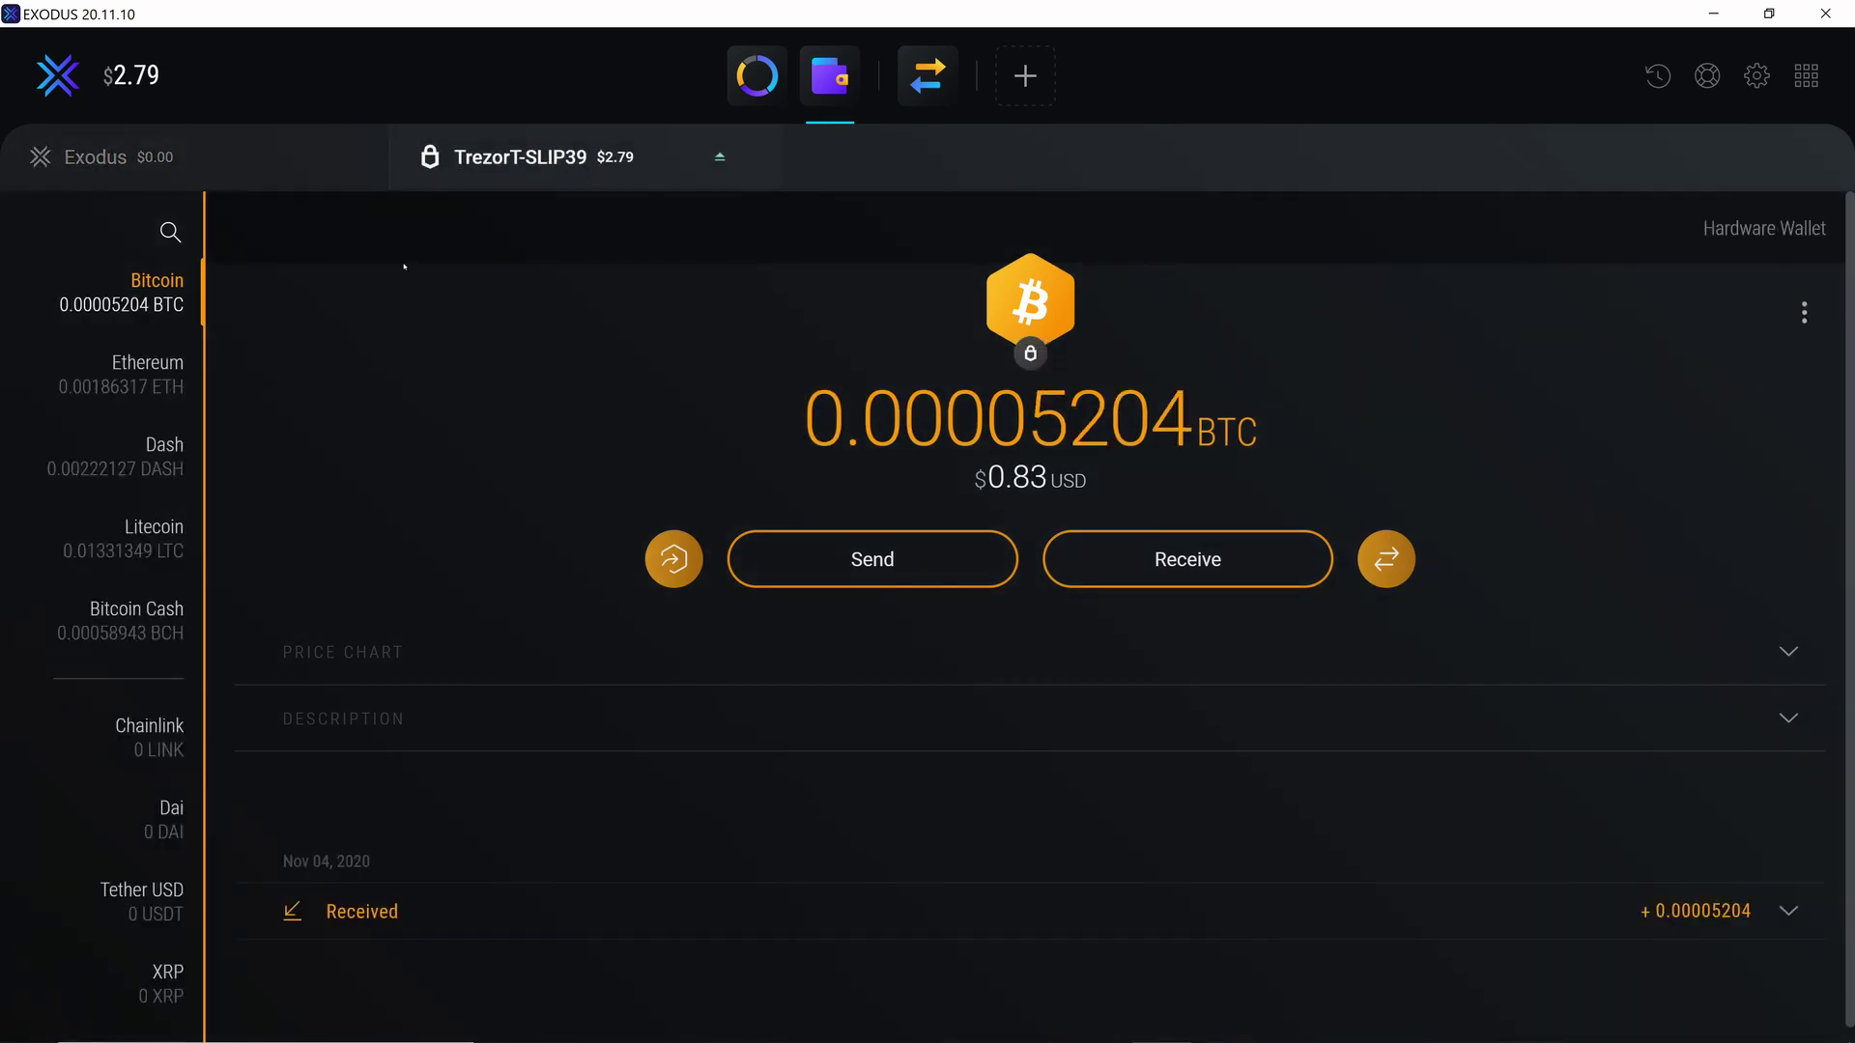
{"action": "left_click", "coordinate": [94, 158]}
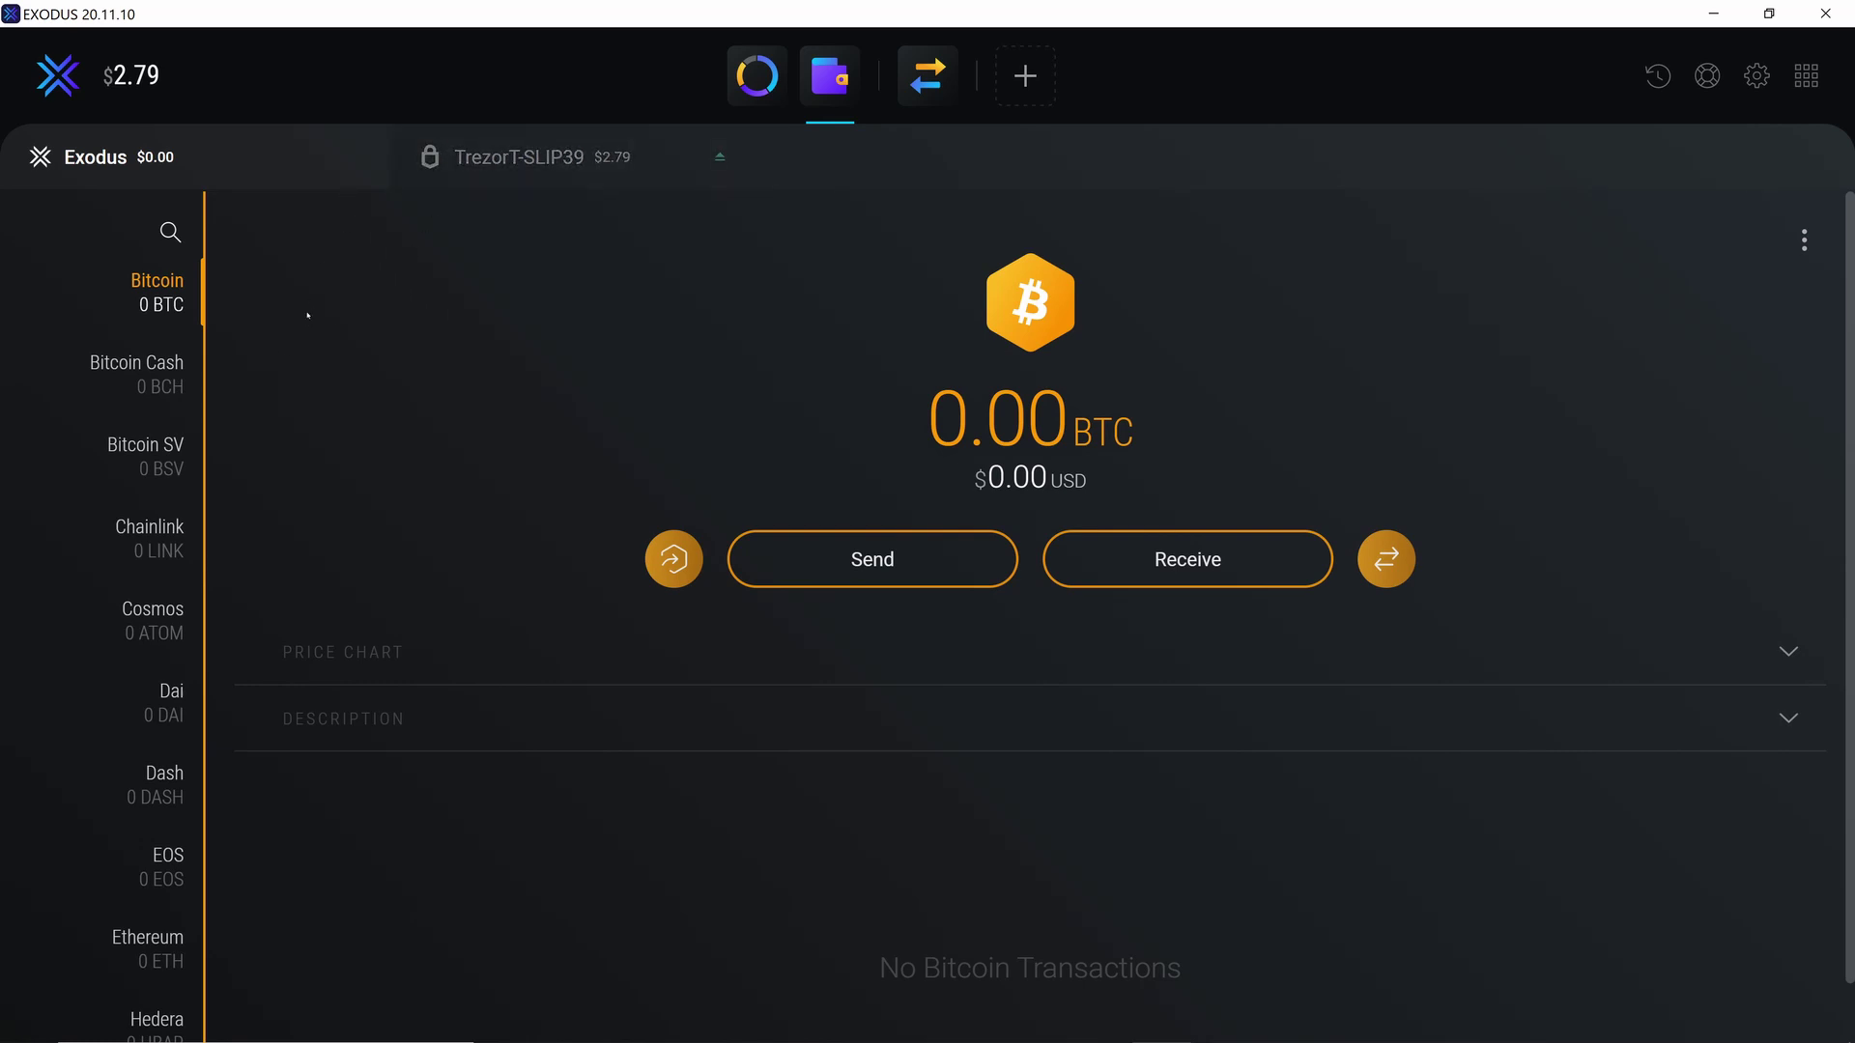
{"action": "left_click", "coordinate": [505, 159]}
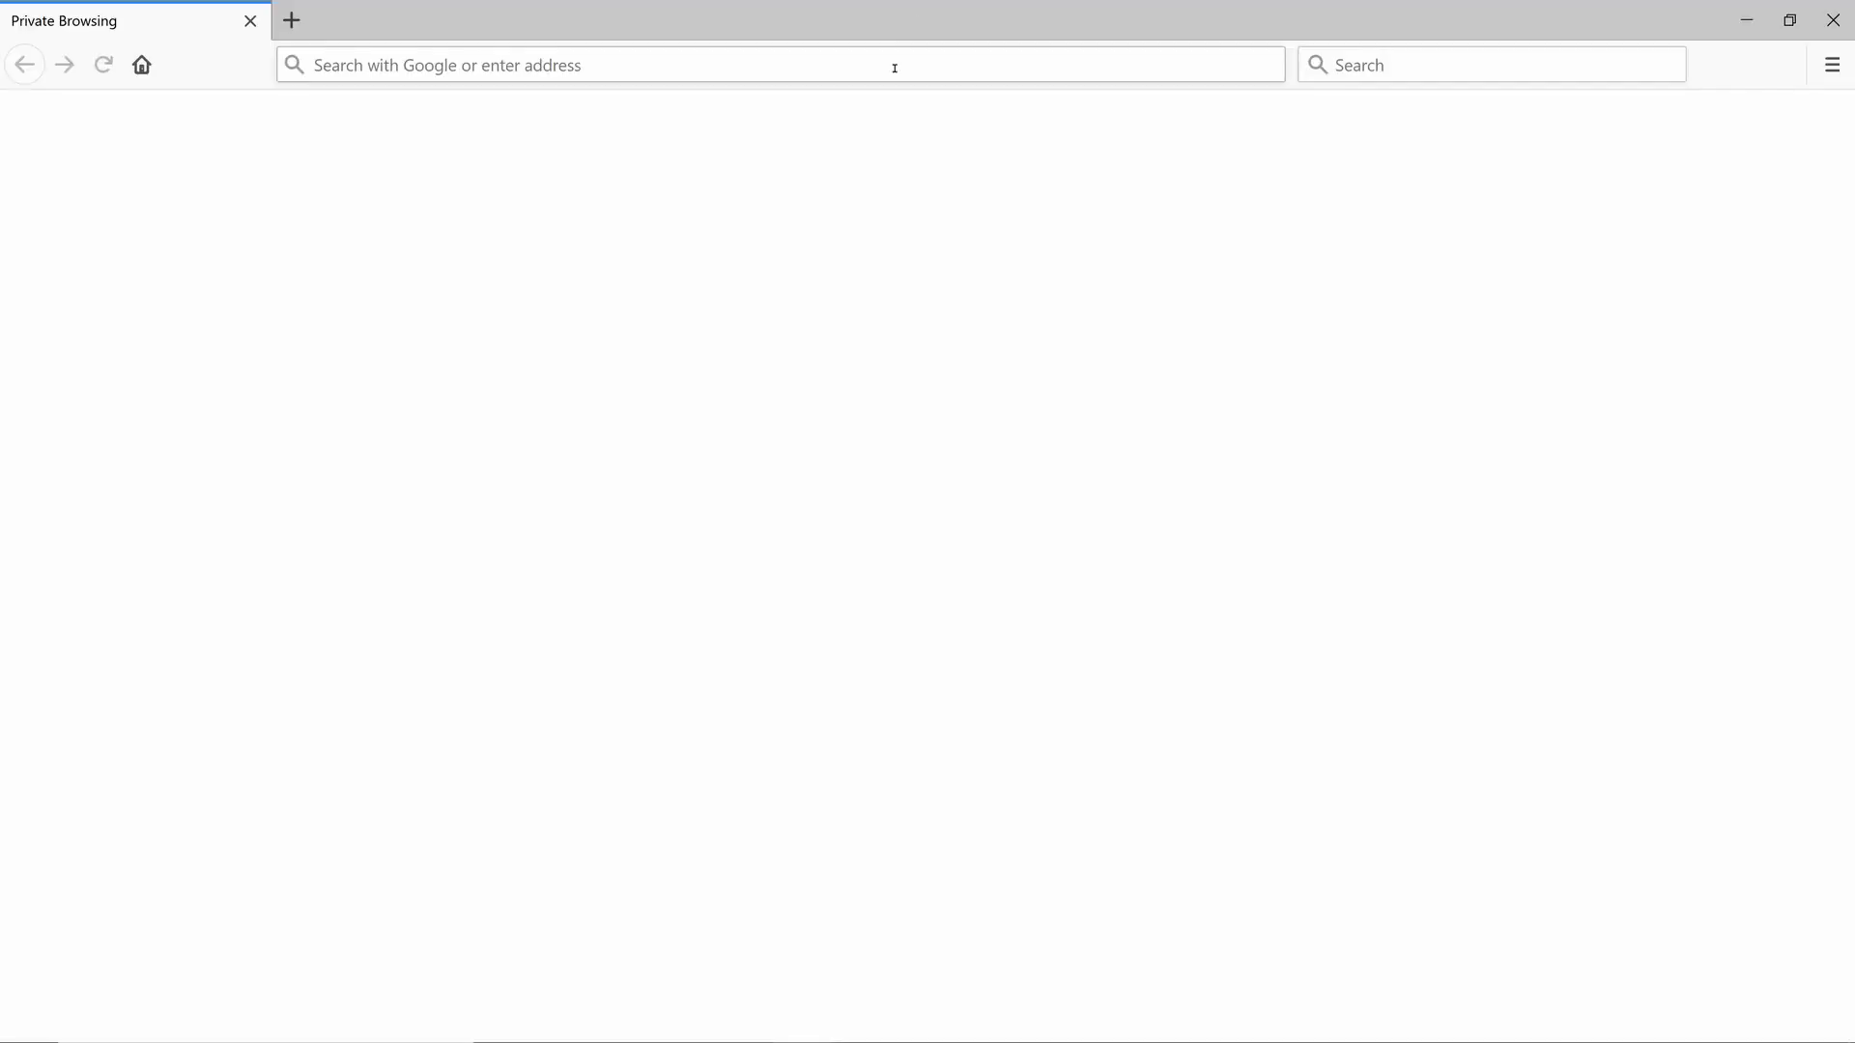
Step: Enter wallet.trezor.io in the private window's address bar
{"action": "left_click", "coordinate": [895, 68]}
{"action": "type", "text": "wallet.trezor.io"}
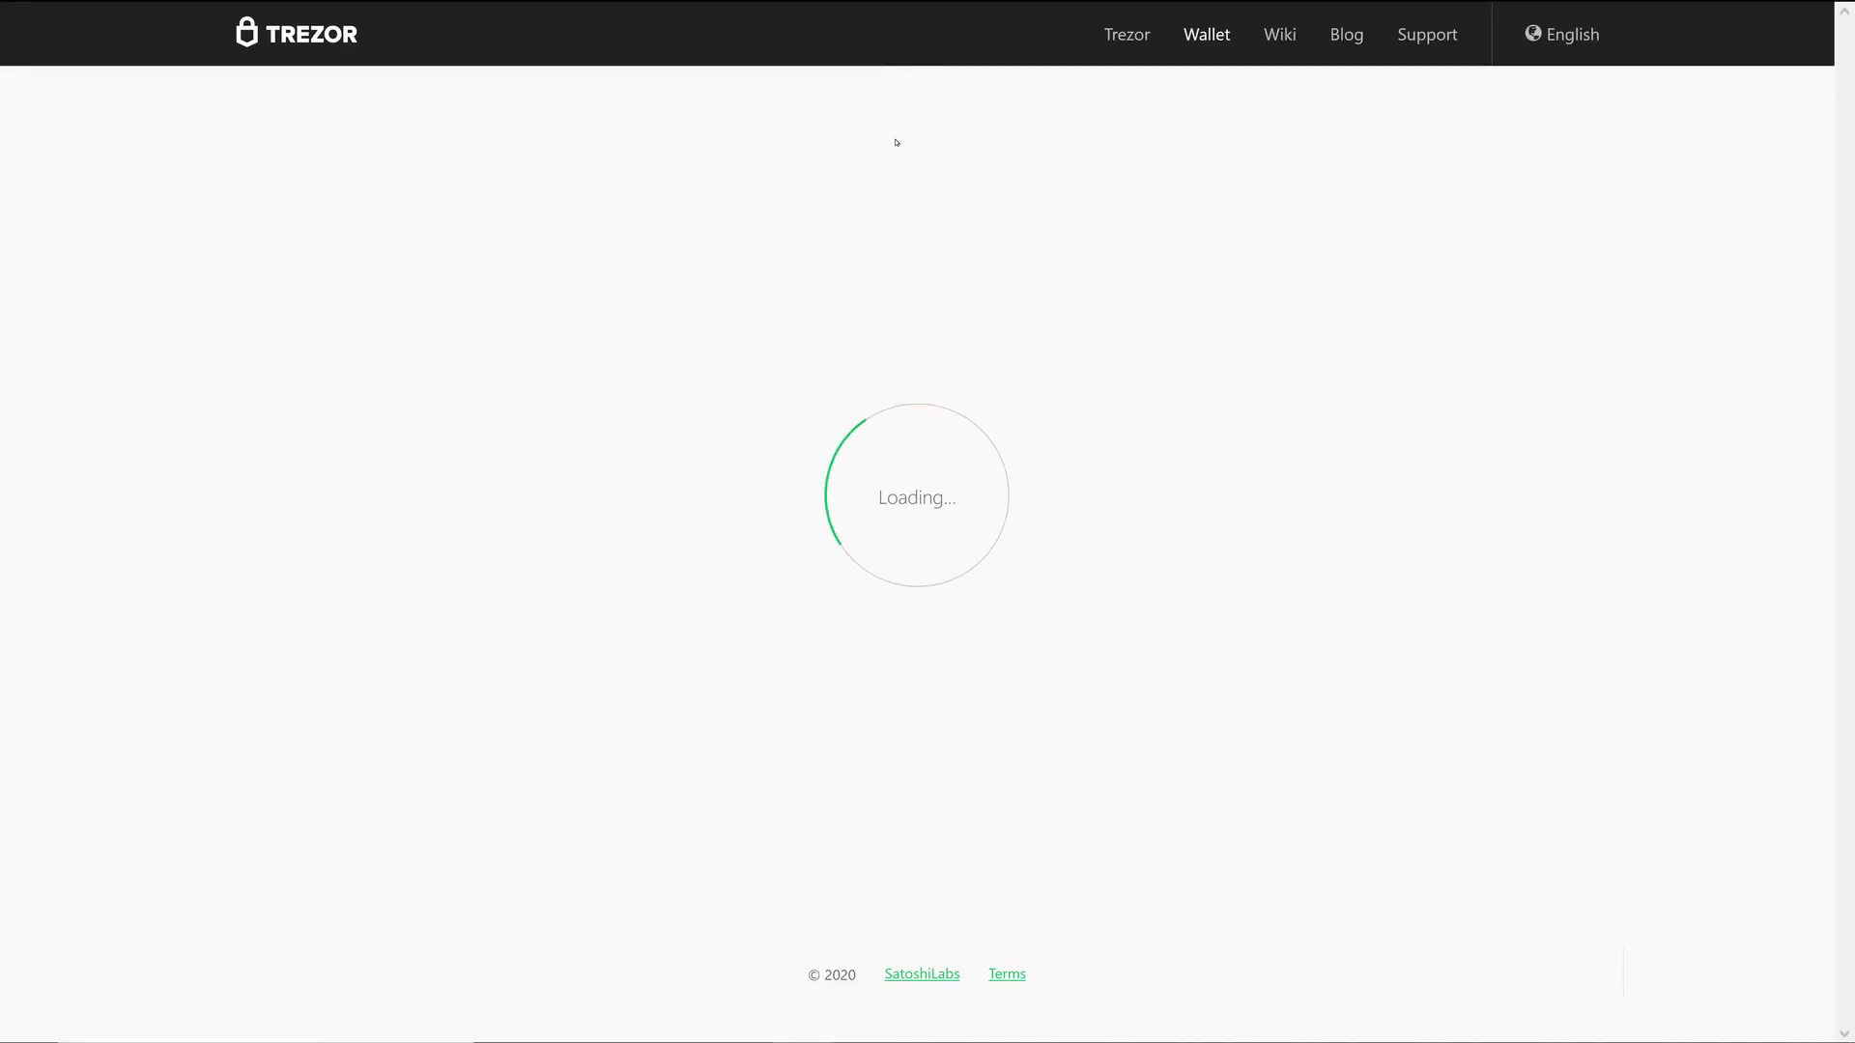
Step: Keep Bitcoin (BTC) selected and read the balances of 0.00005204 BTC and 0.00004545 BTC
{"action": "mouse_move", "coordinate": [869, 4]}
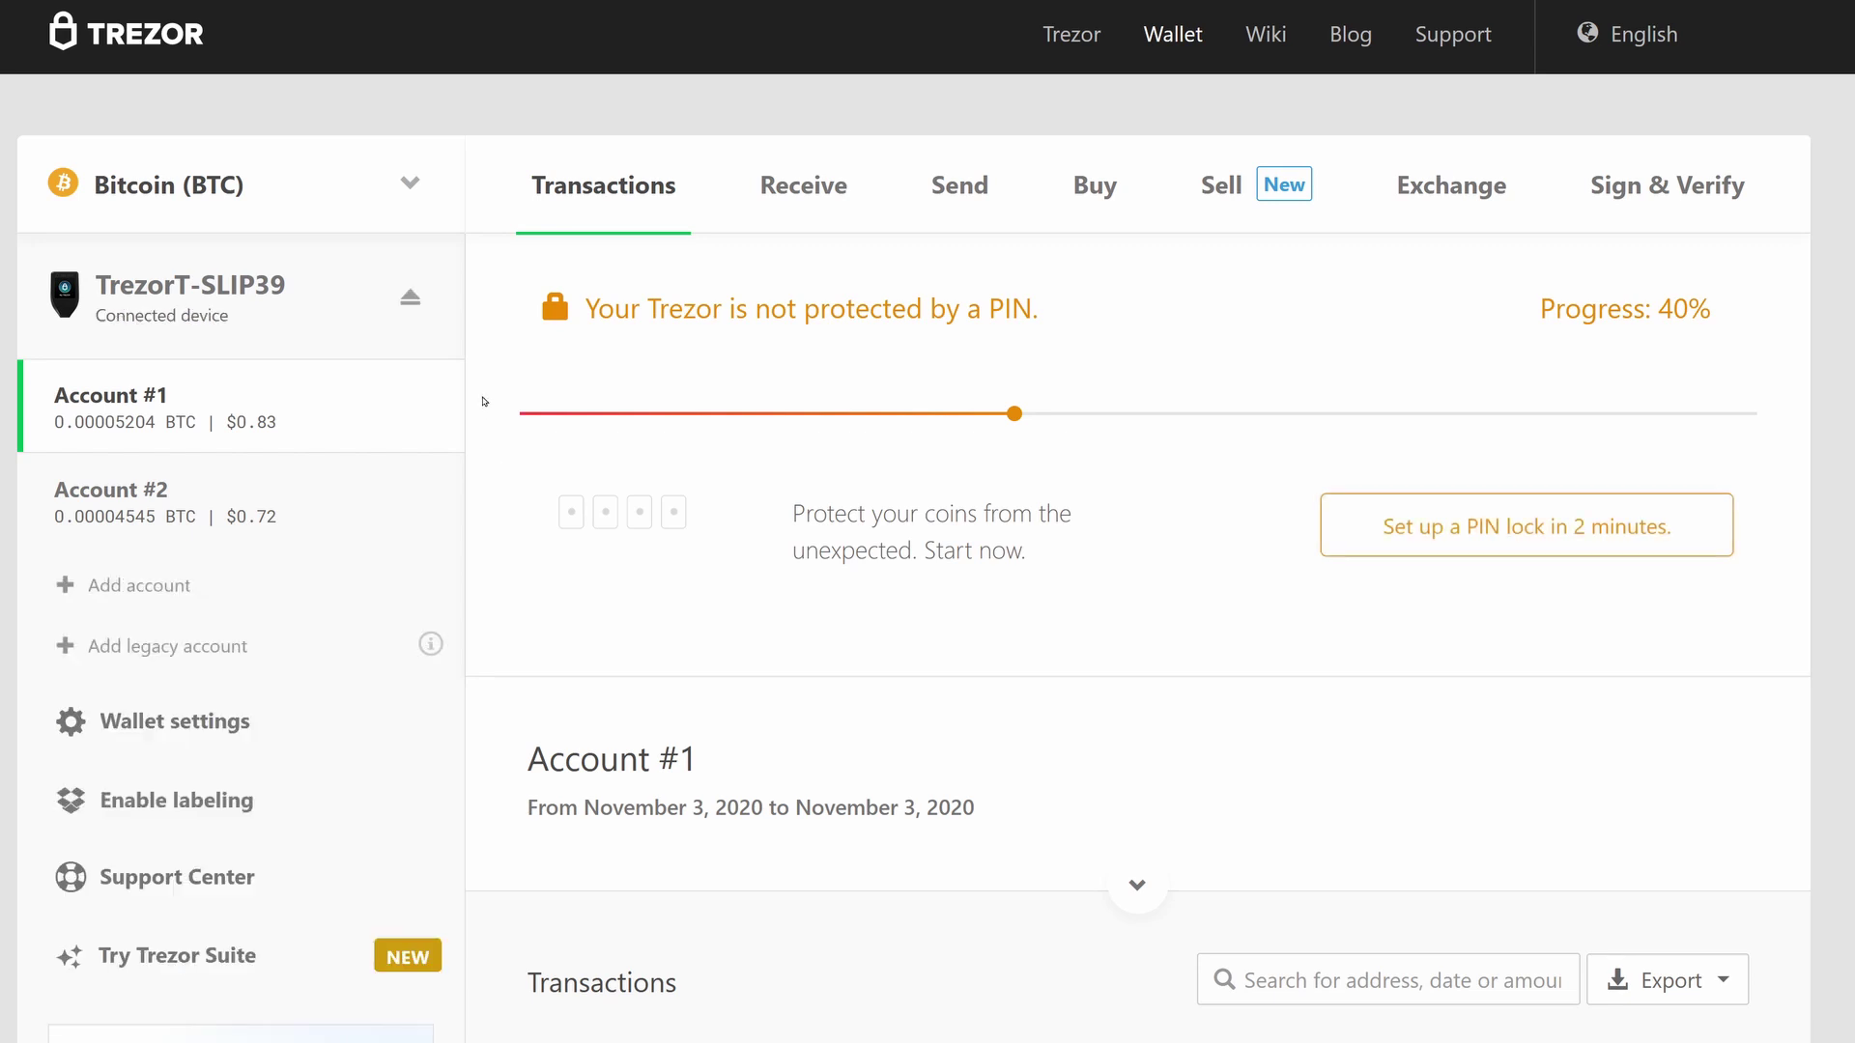
{"action": "left_click", "coordinate": [409, 181]}
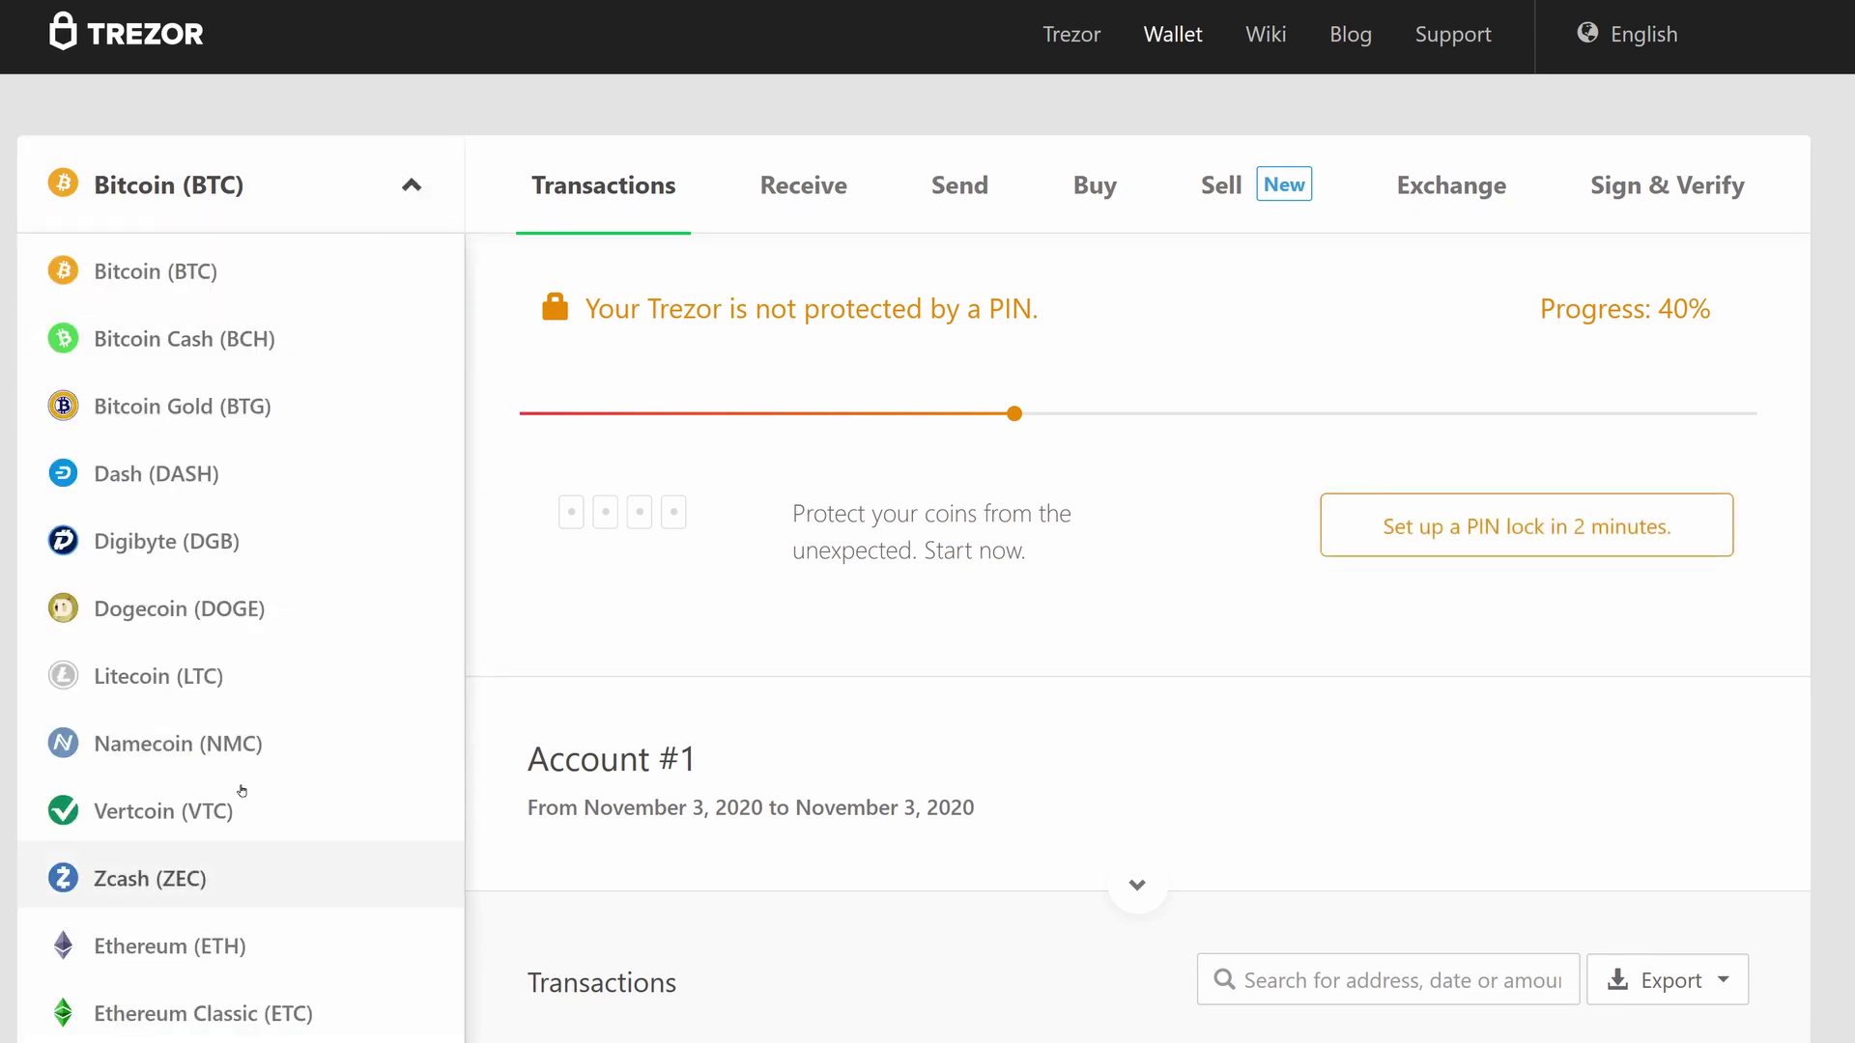
{"action": "left_click", "coordinate": [1833, 422]}
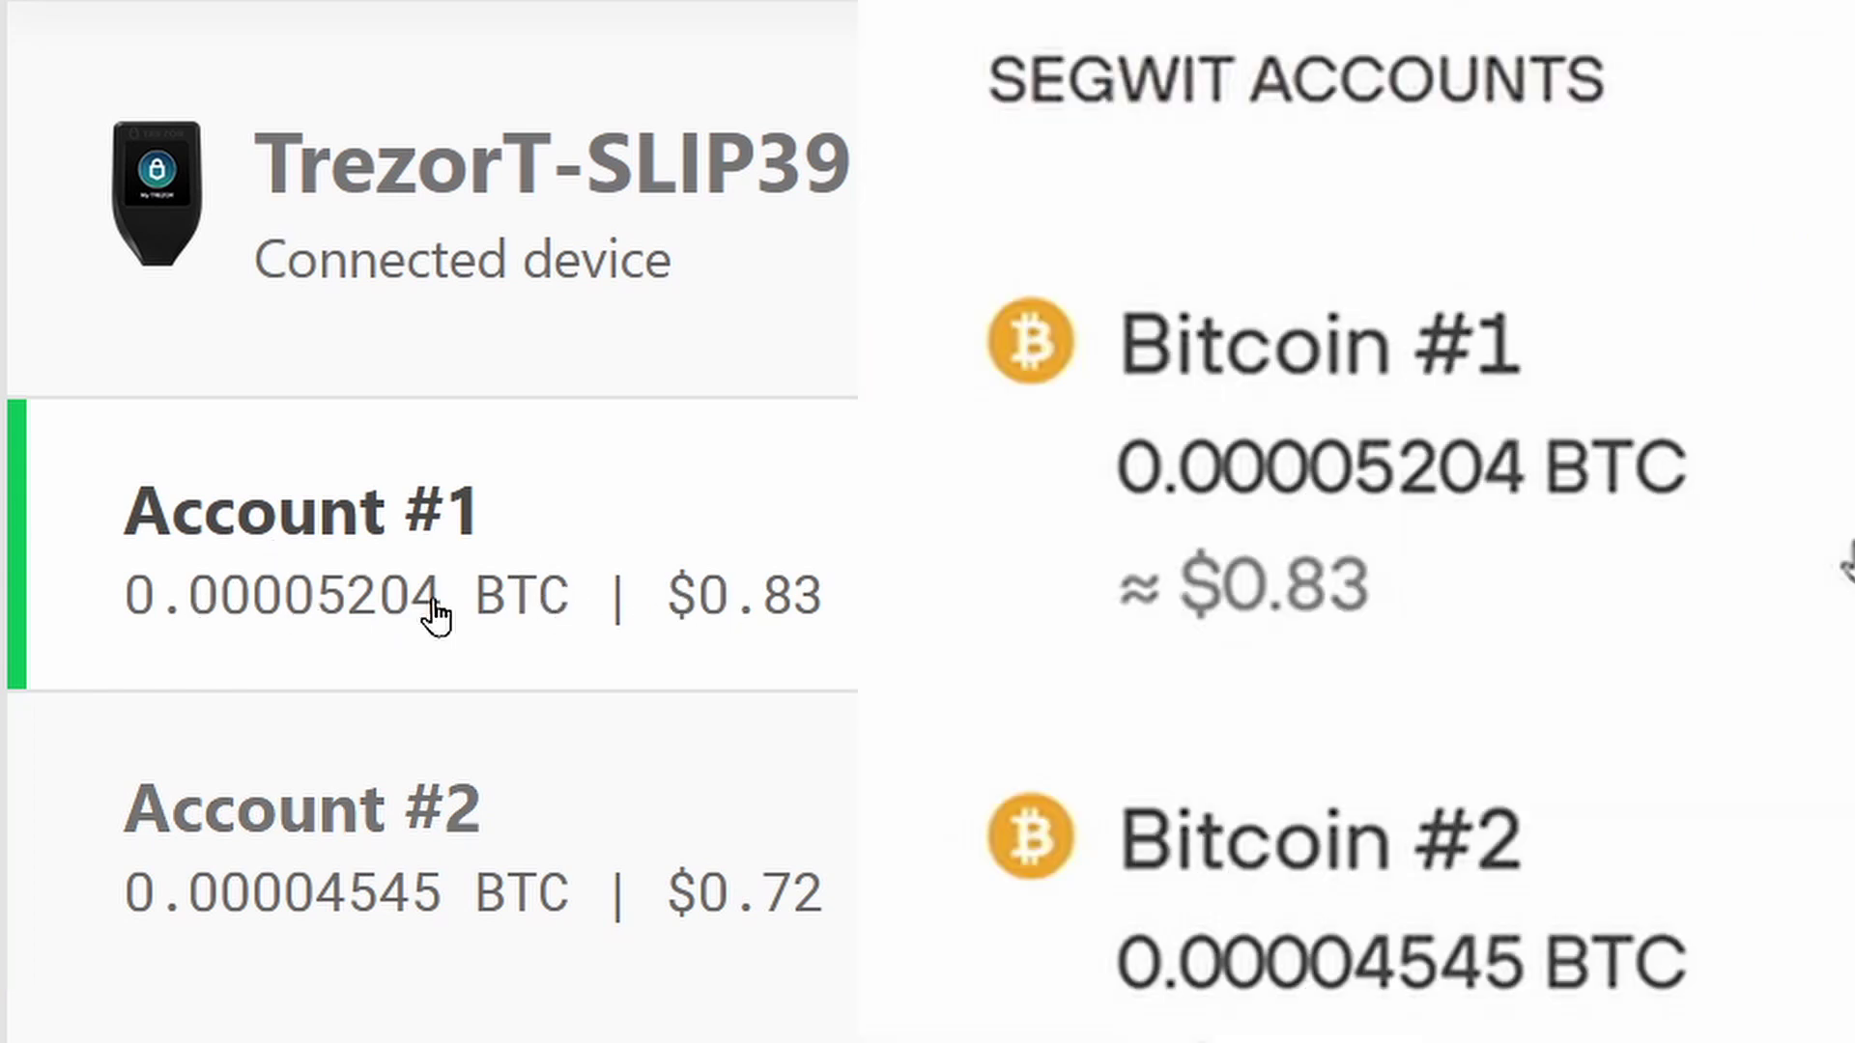
Step: Switch to Bitcoin Account #2 to view its 0.00004545 BTC balance and transactions
{"action": "left_click", "coordinate": [844, 762]}
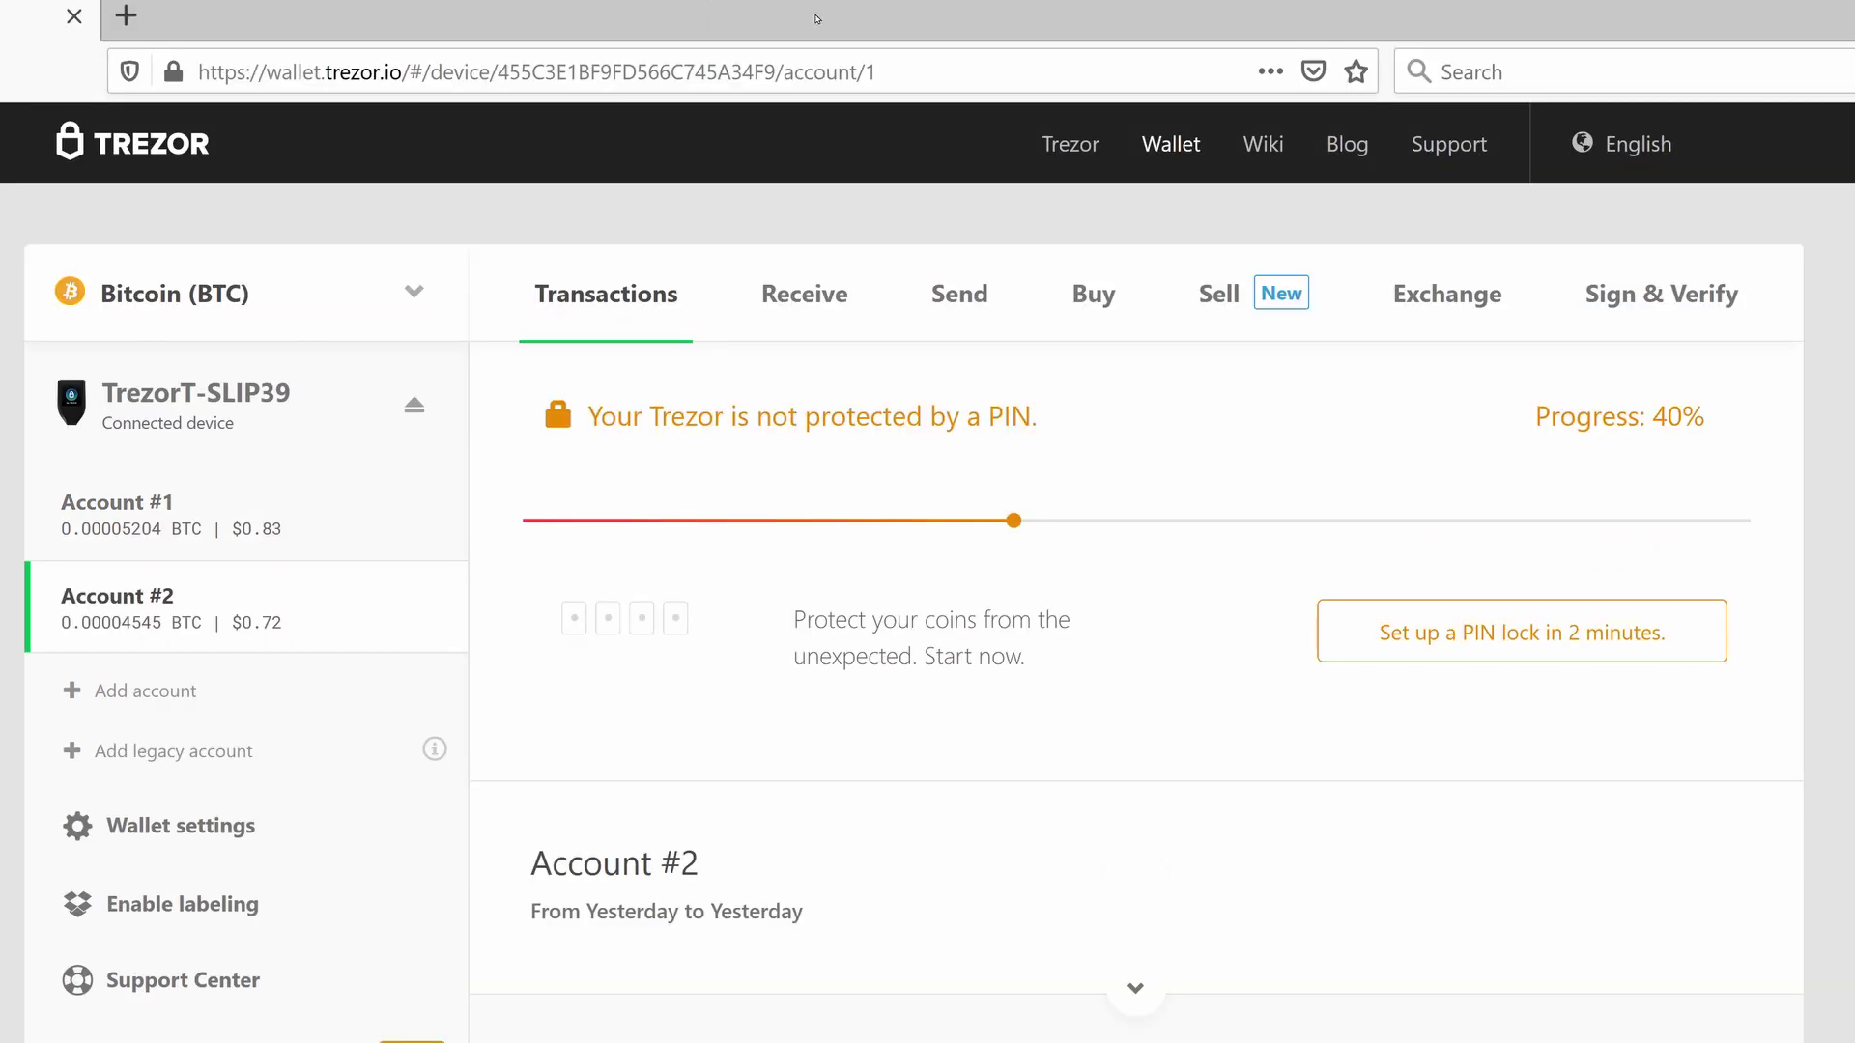
Step: Go to beta.shapeshift.com and choose PAIR for the Trezor hardware wallet
{"action": "left_click", "coordinate": [877, 55]}
{"action": "type", "text": "beta.sh"}
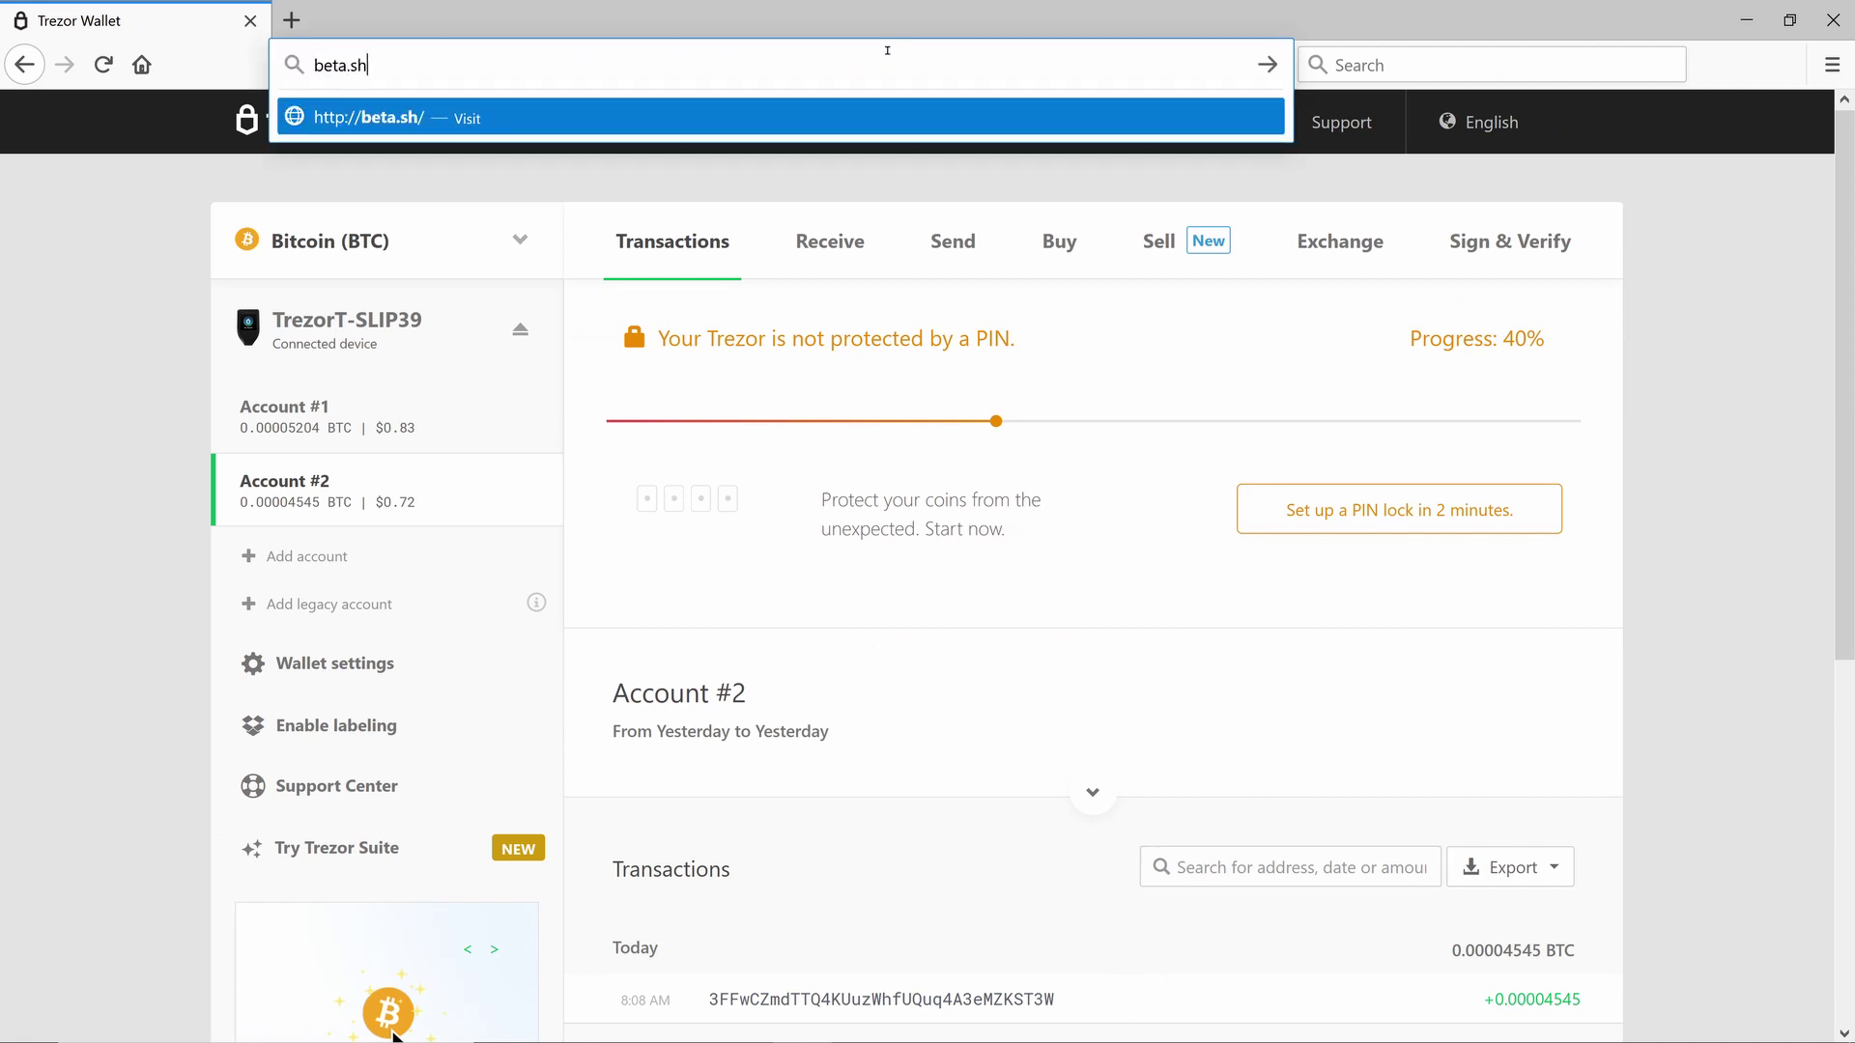
{"action": "type", "text": "apeshift.com"}
{"action": "key", "text": "Return"}
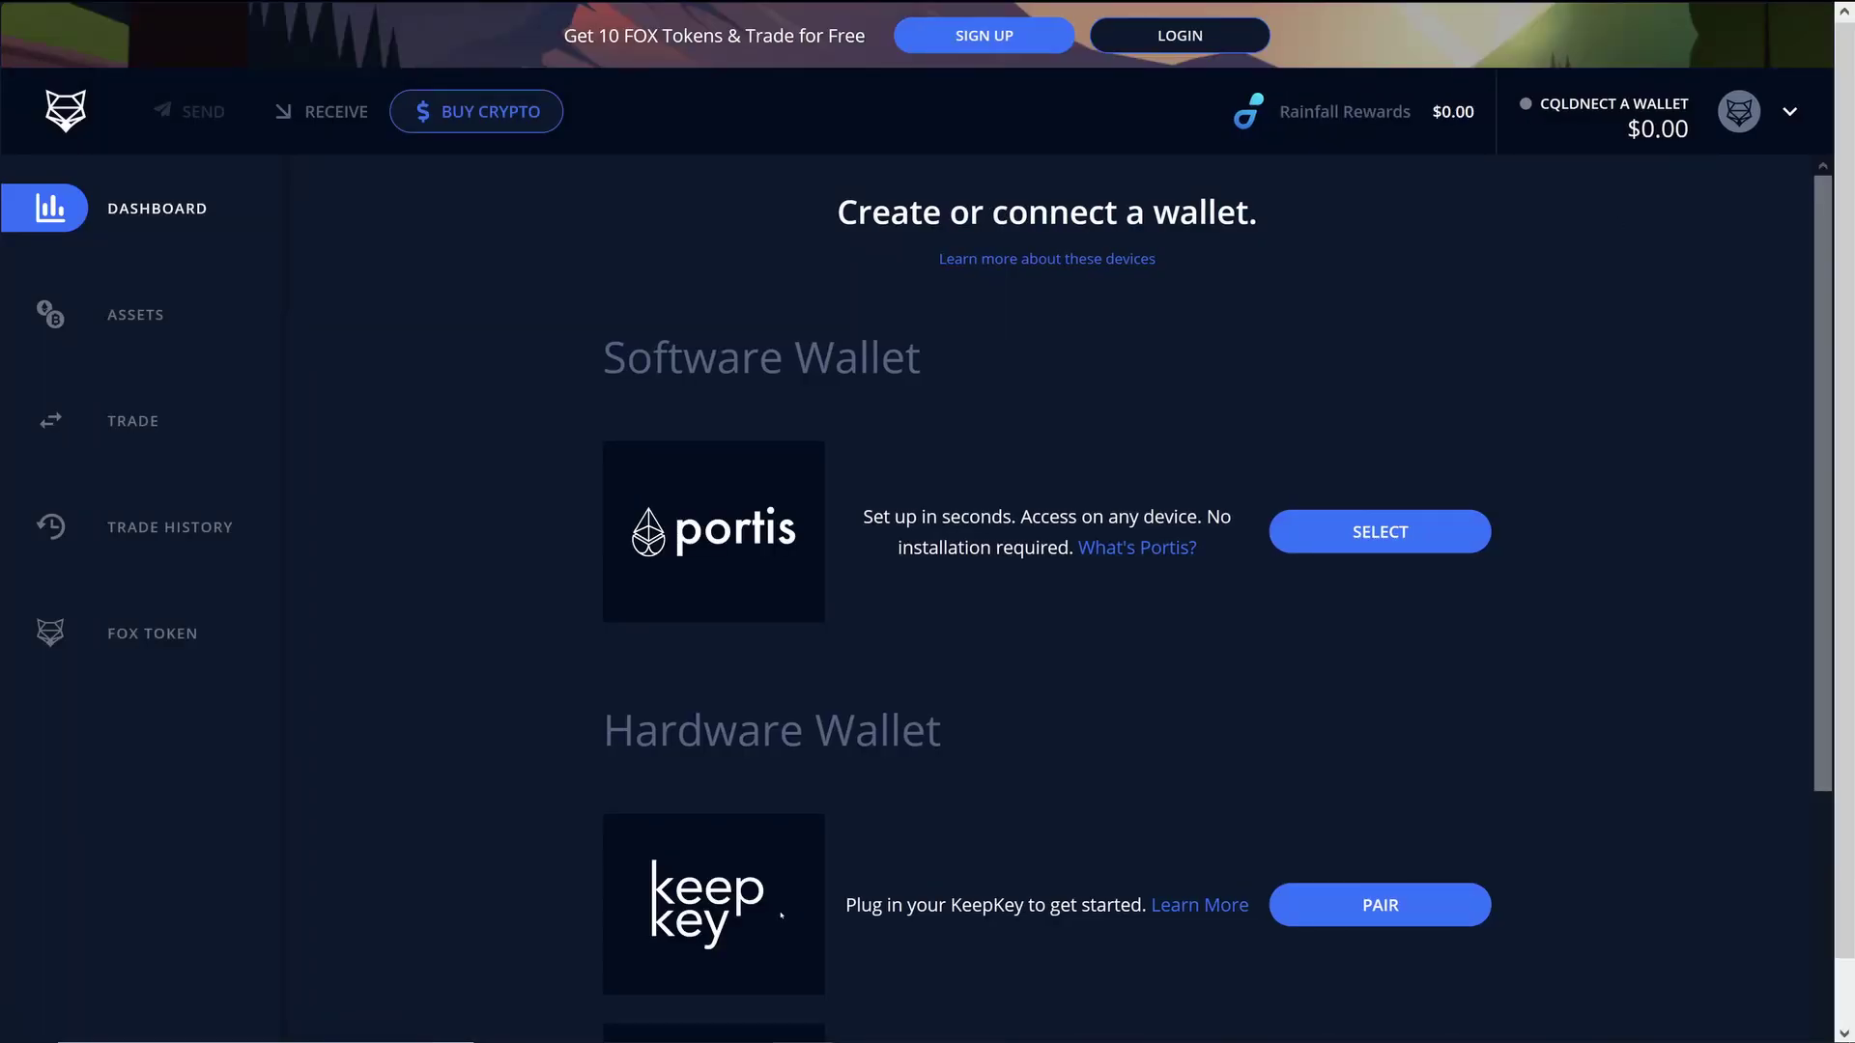
{"action": "scroll", "coordinate": [1024, 781], "scroll_direction": "down", "scroll_amount": 5}
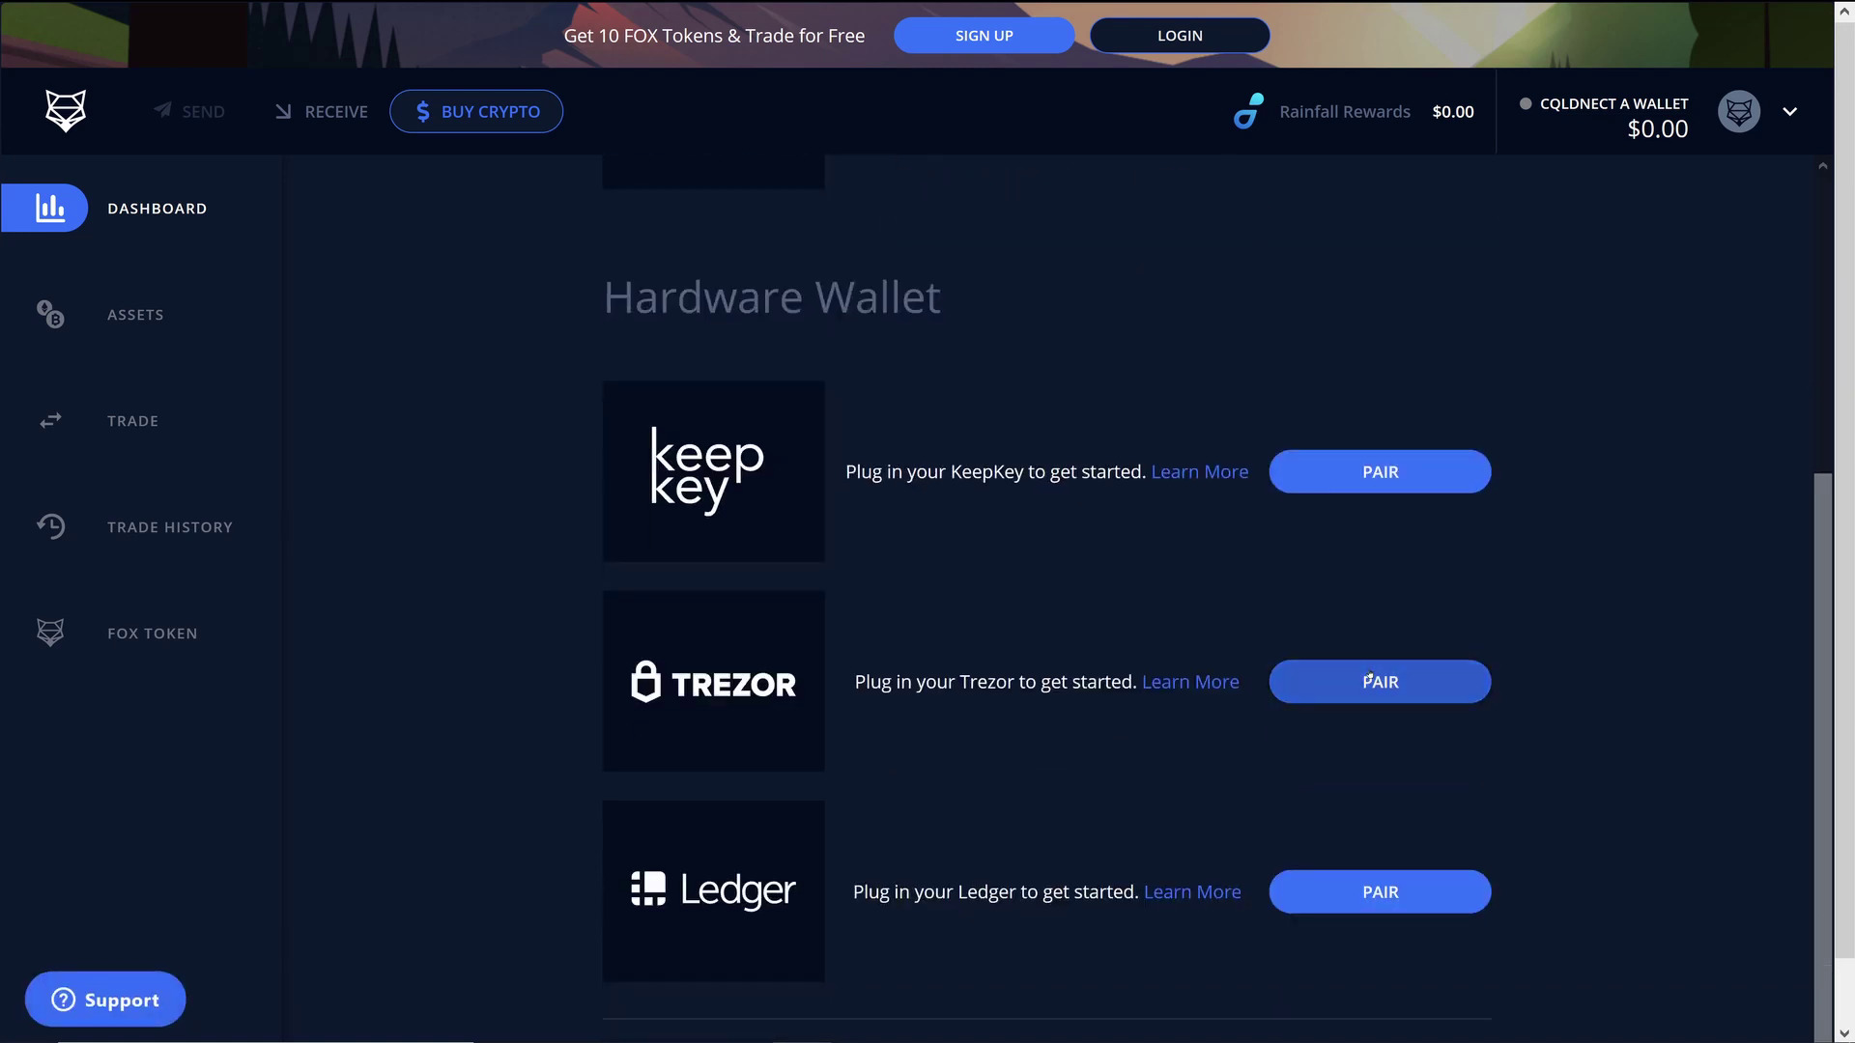
{"action": "left_click", "coordinate": [1370, 674]}
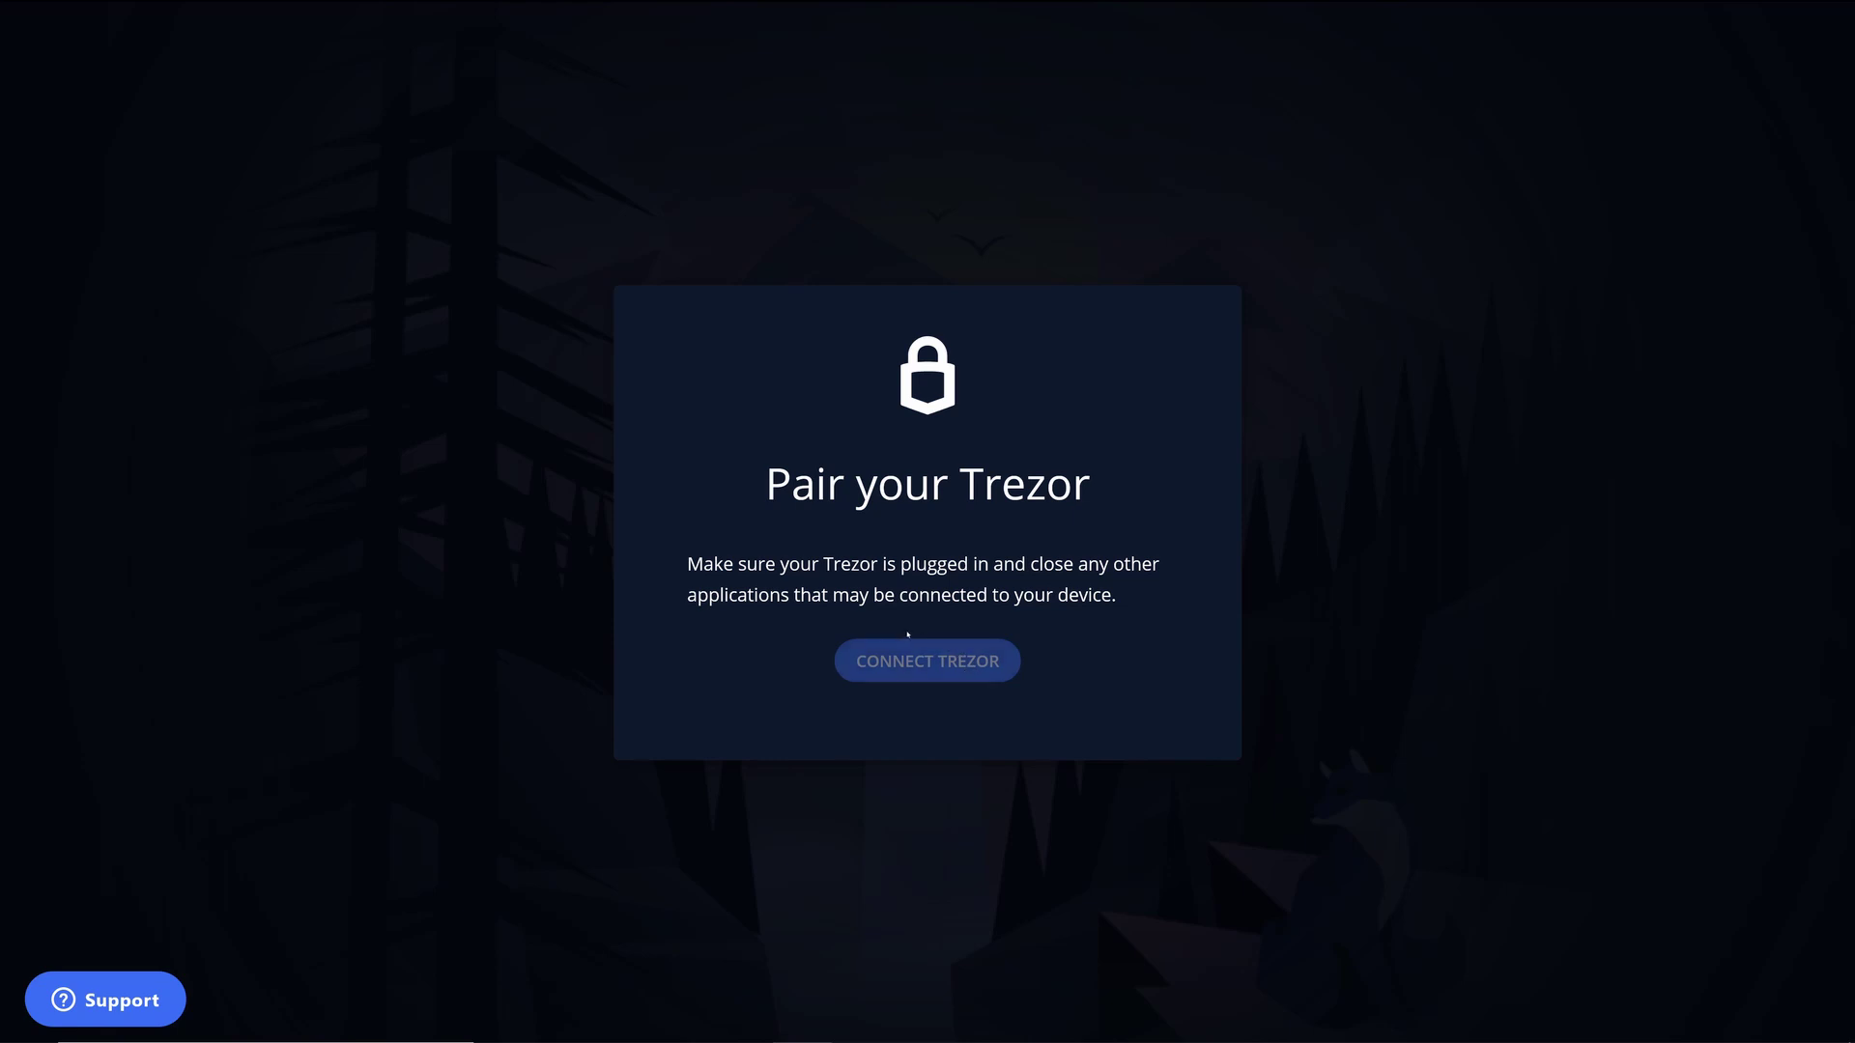
Step: Connect the Trezor through Trezor Connect and finish setup, reaching the $3.50 dashboard
{"action": "left_click", "coordinate": [332, 61]}
{"action": "left_click", "coordinate": [497, 303]}
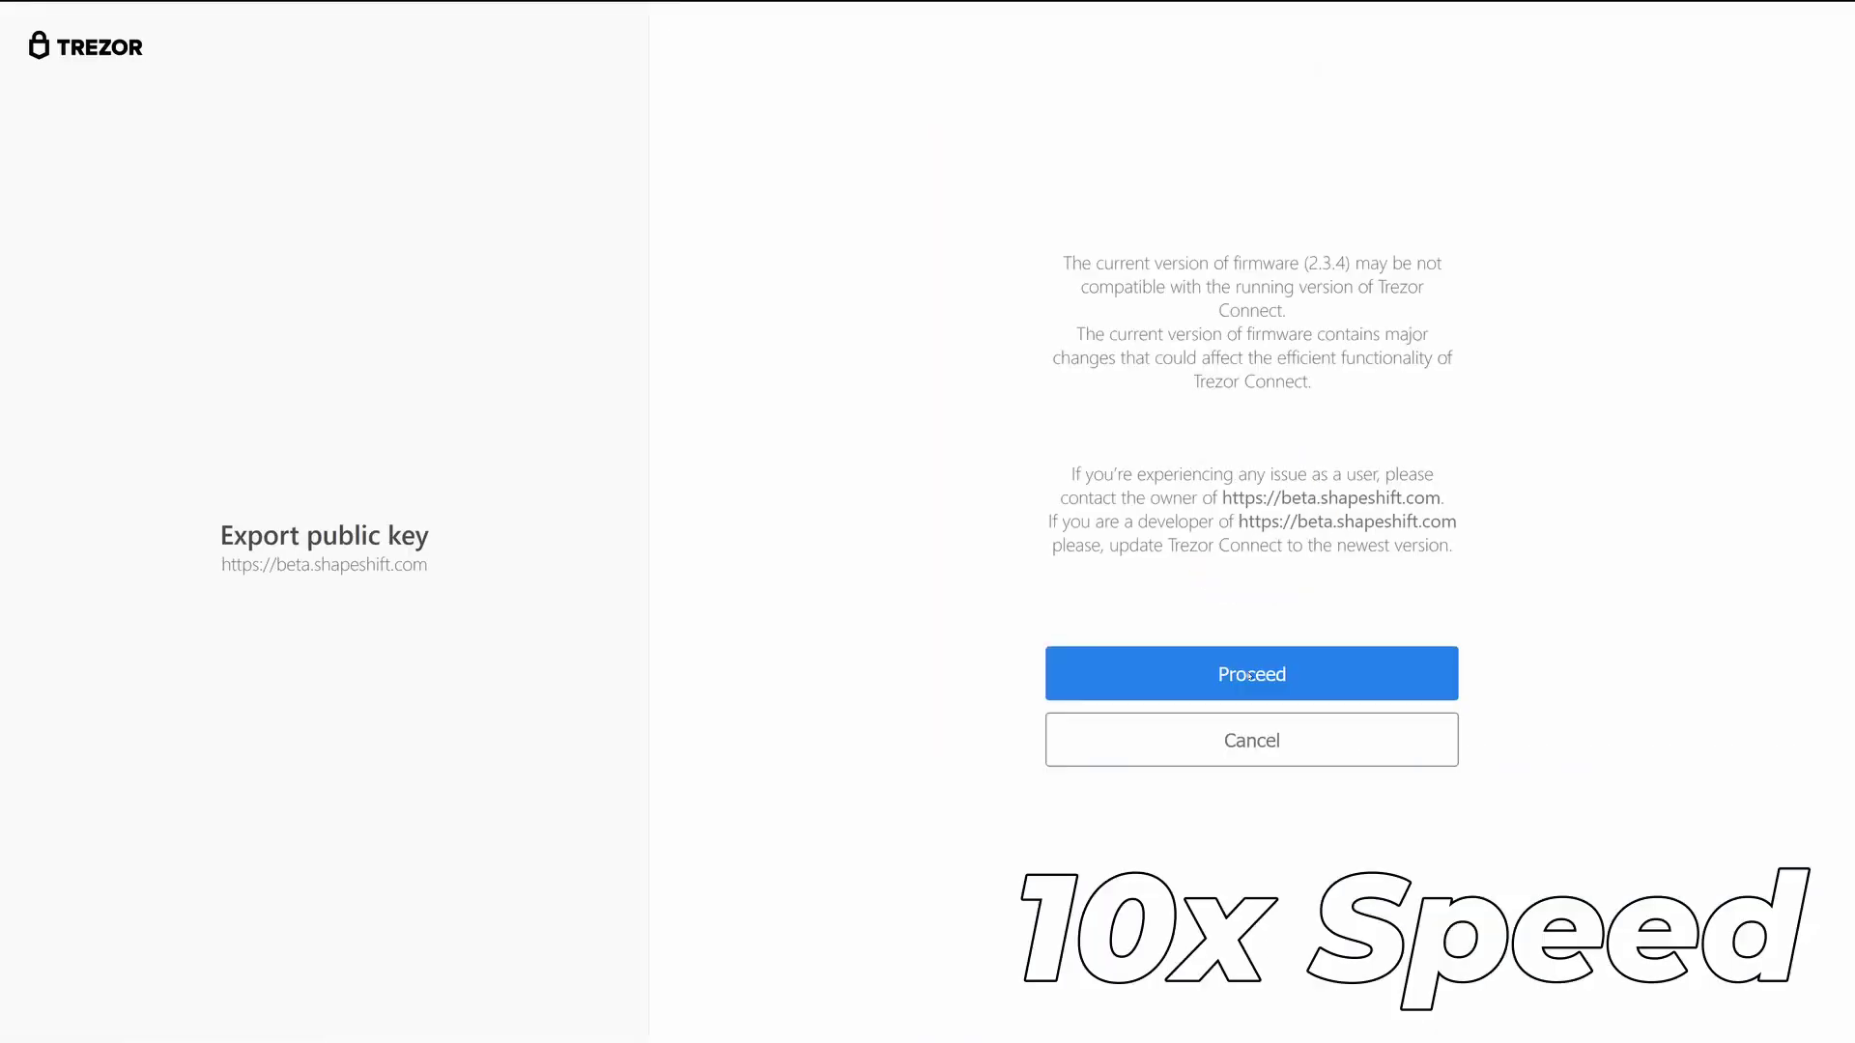
{"action": "left_click", "coordinate": [1392, 691]}
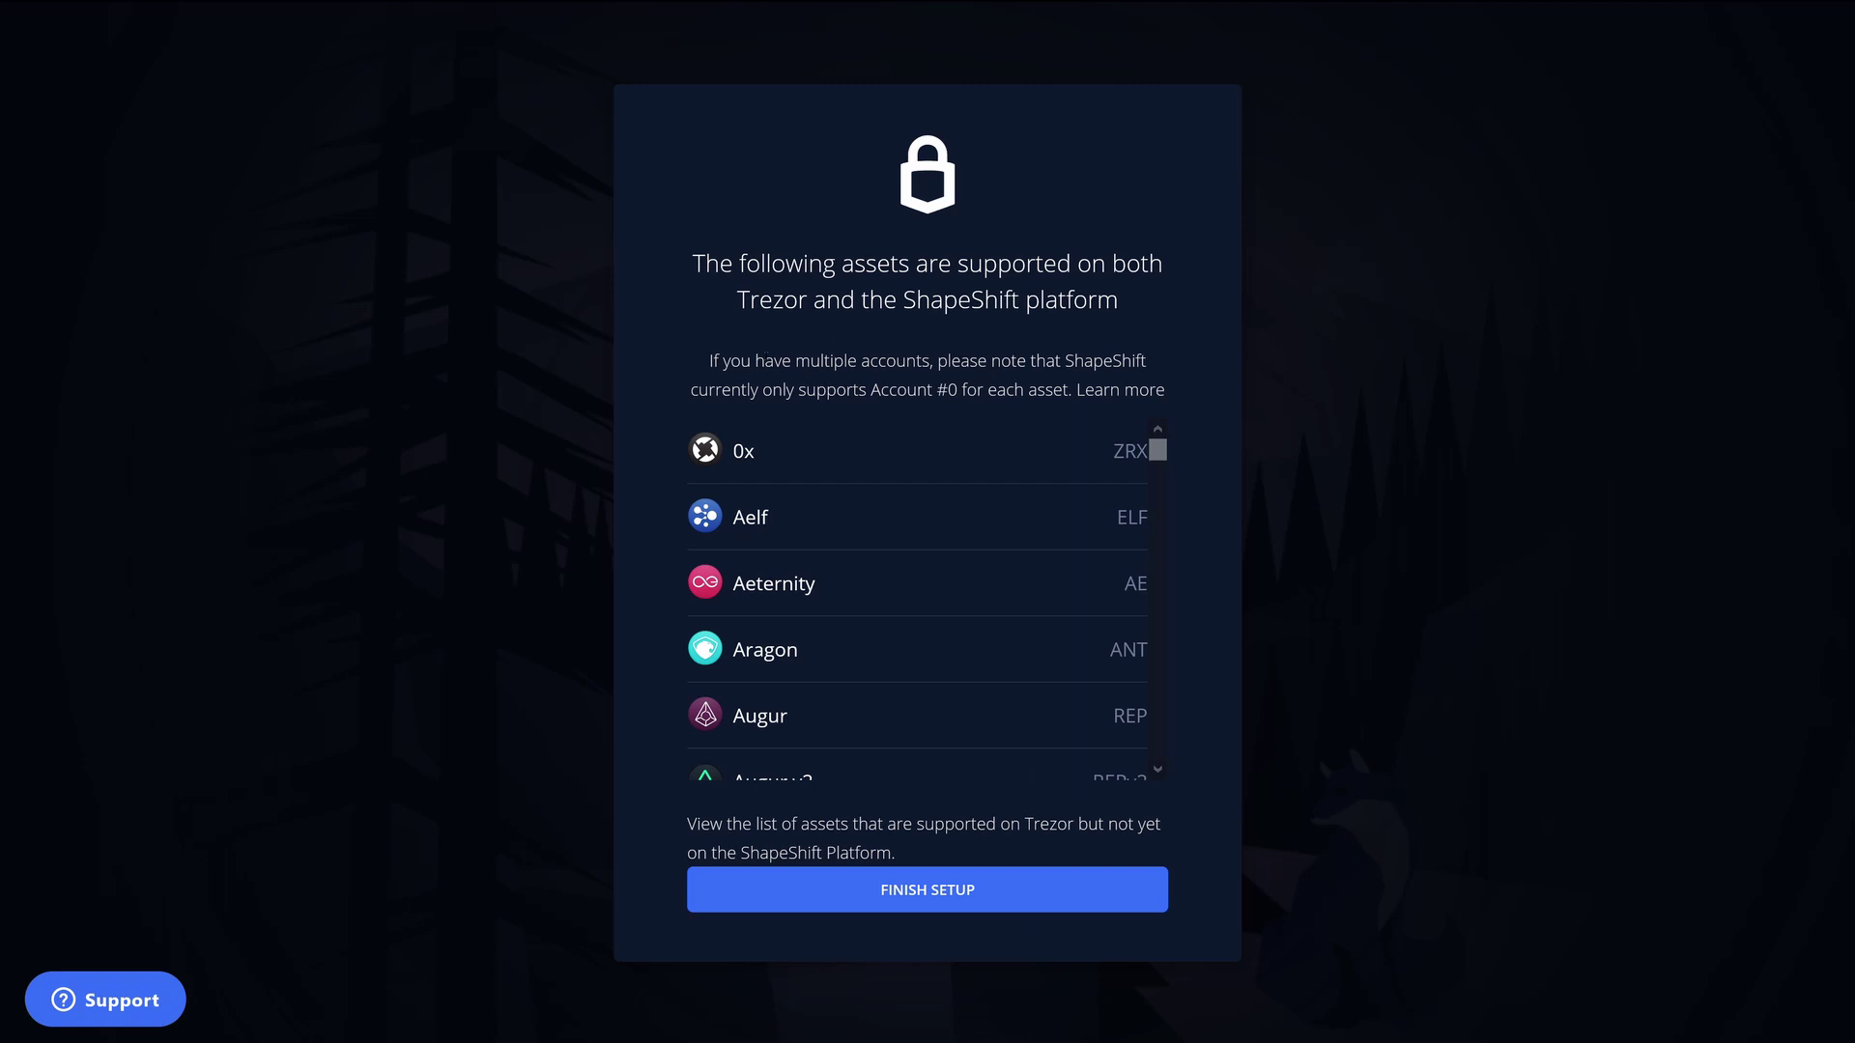
{"action": "left_click_drag", "start_coordinate": [702, 364], "coordinate": [1165, 391]}
{"action": "left_click", "coordinate": [1183, 393]}
{"action": "left_click", "coordinate": [1055, 879]}
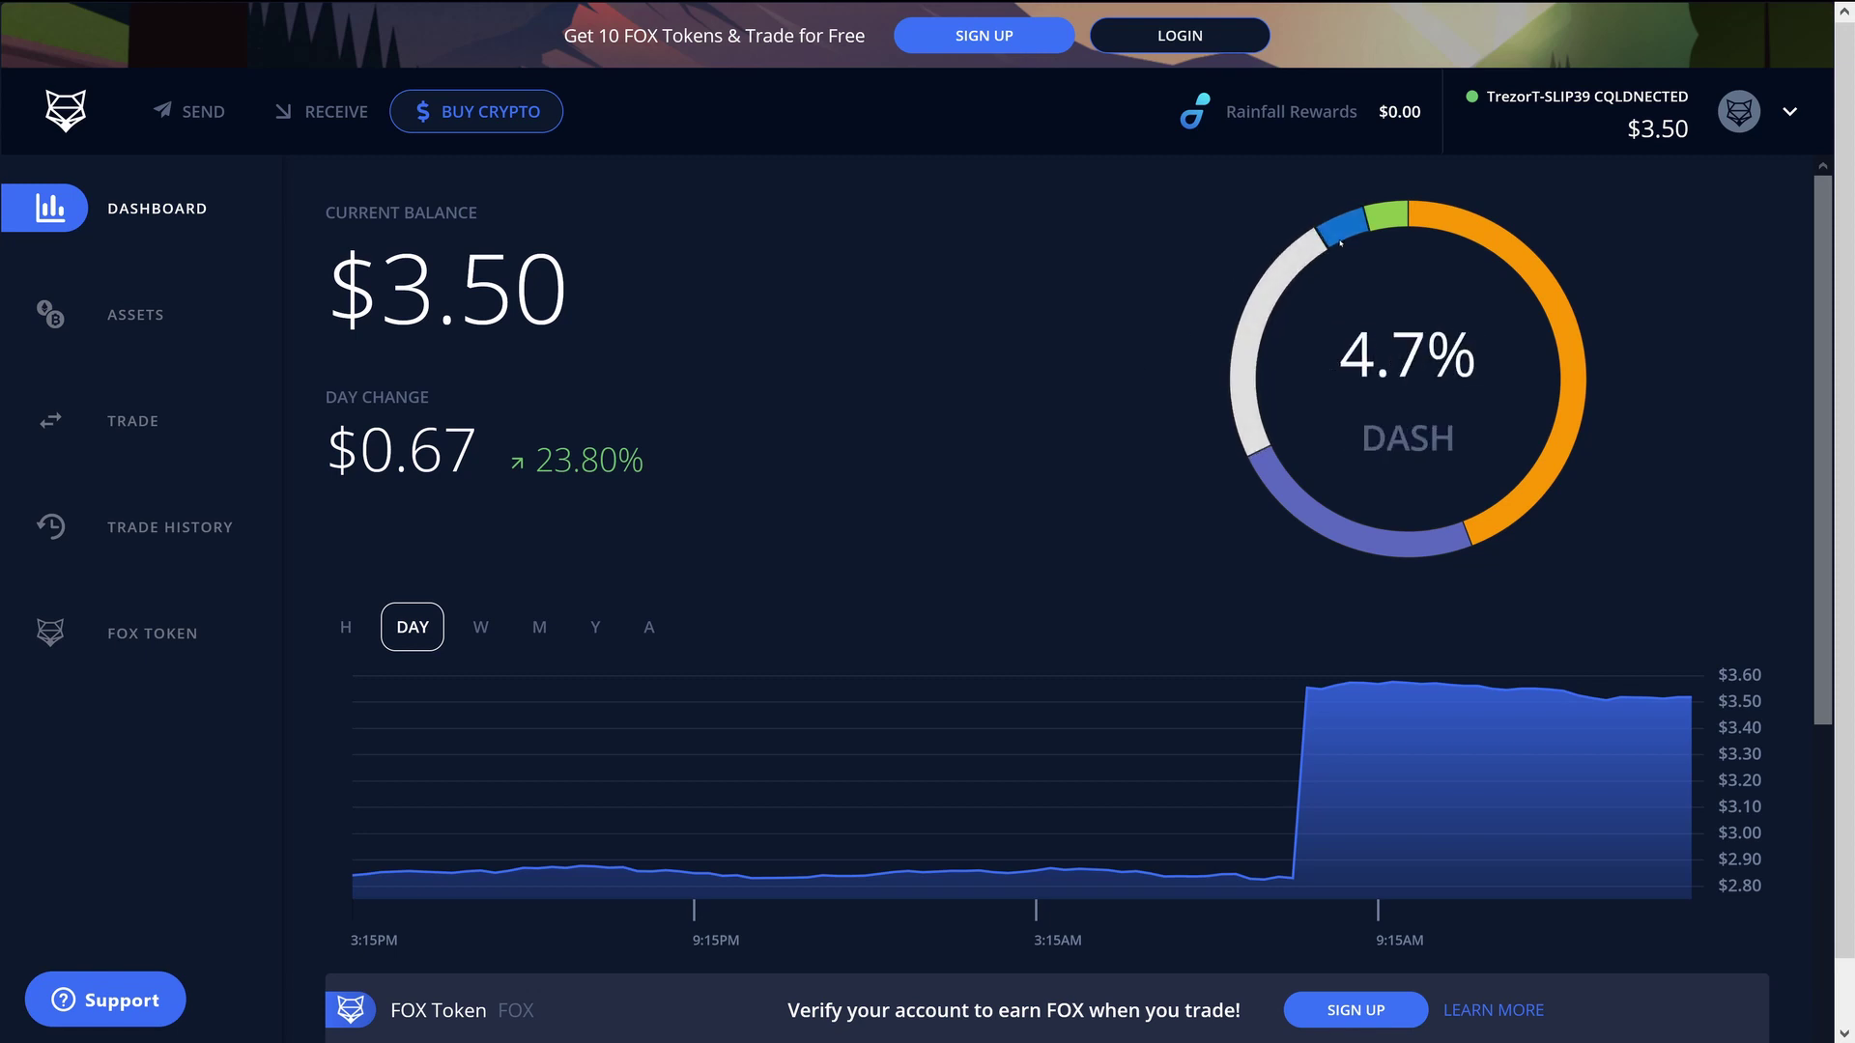
{"action": "mouse_move", "coordinate": [1464, 540]}
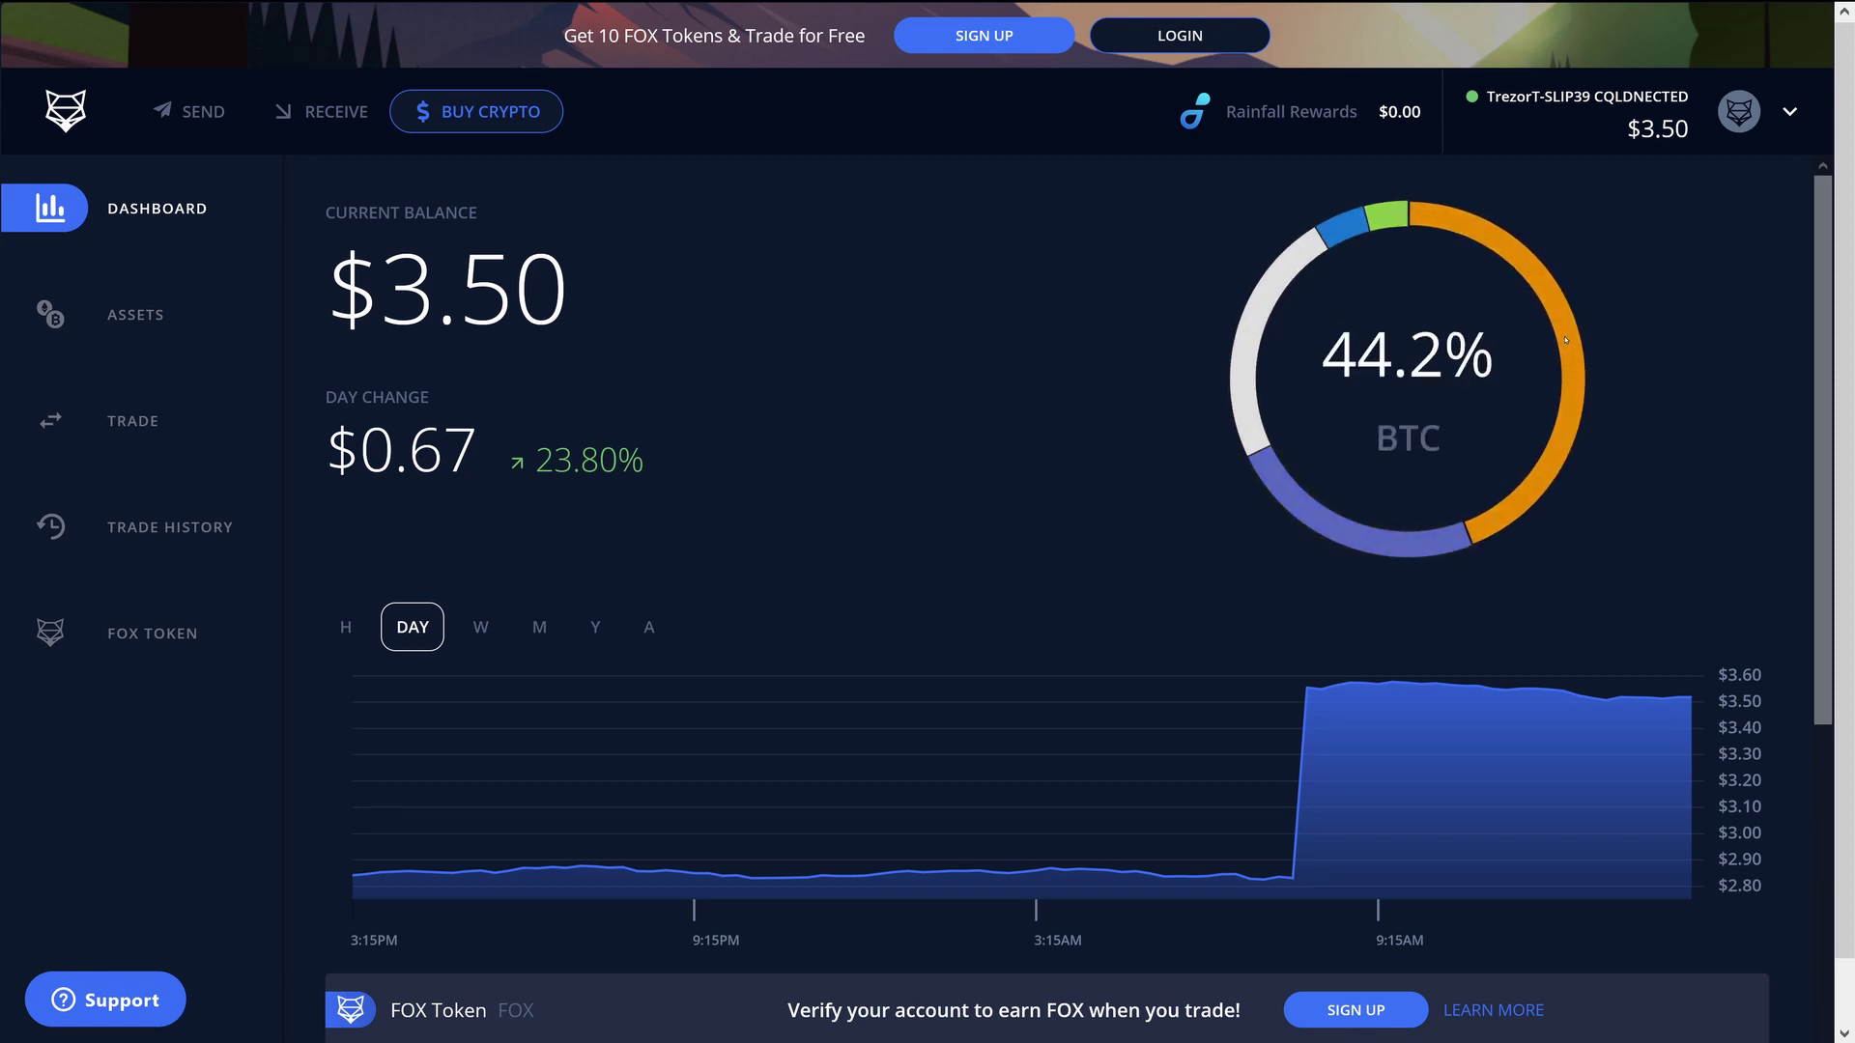
{"action": "scroll", "coordinate": [579, 729], "scroll_direction": "down", "scroll_amount": 5}
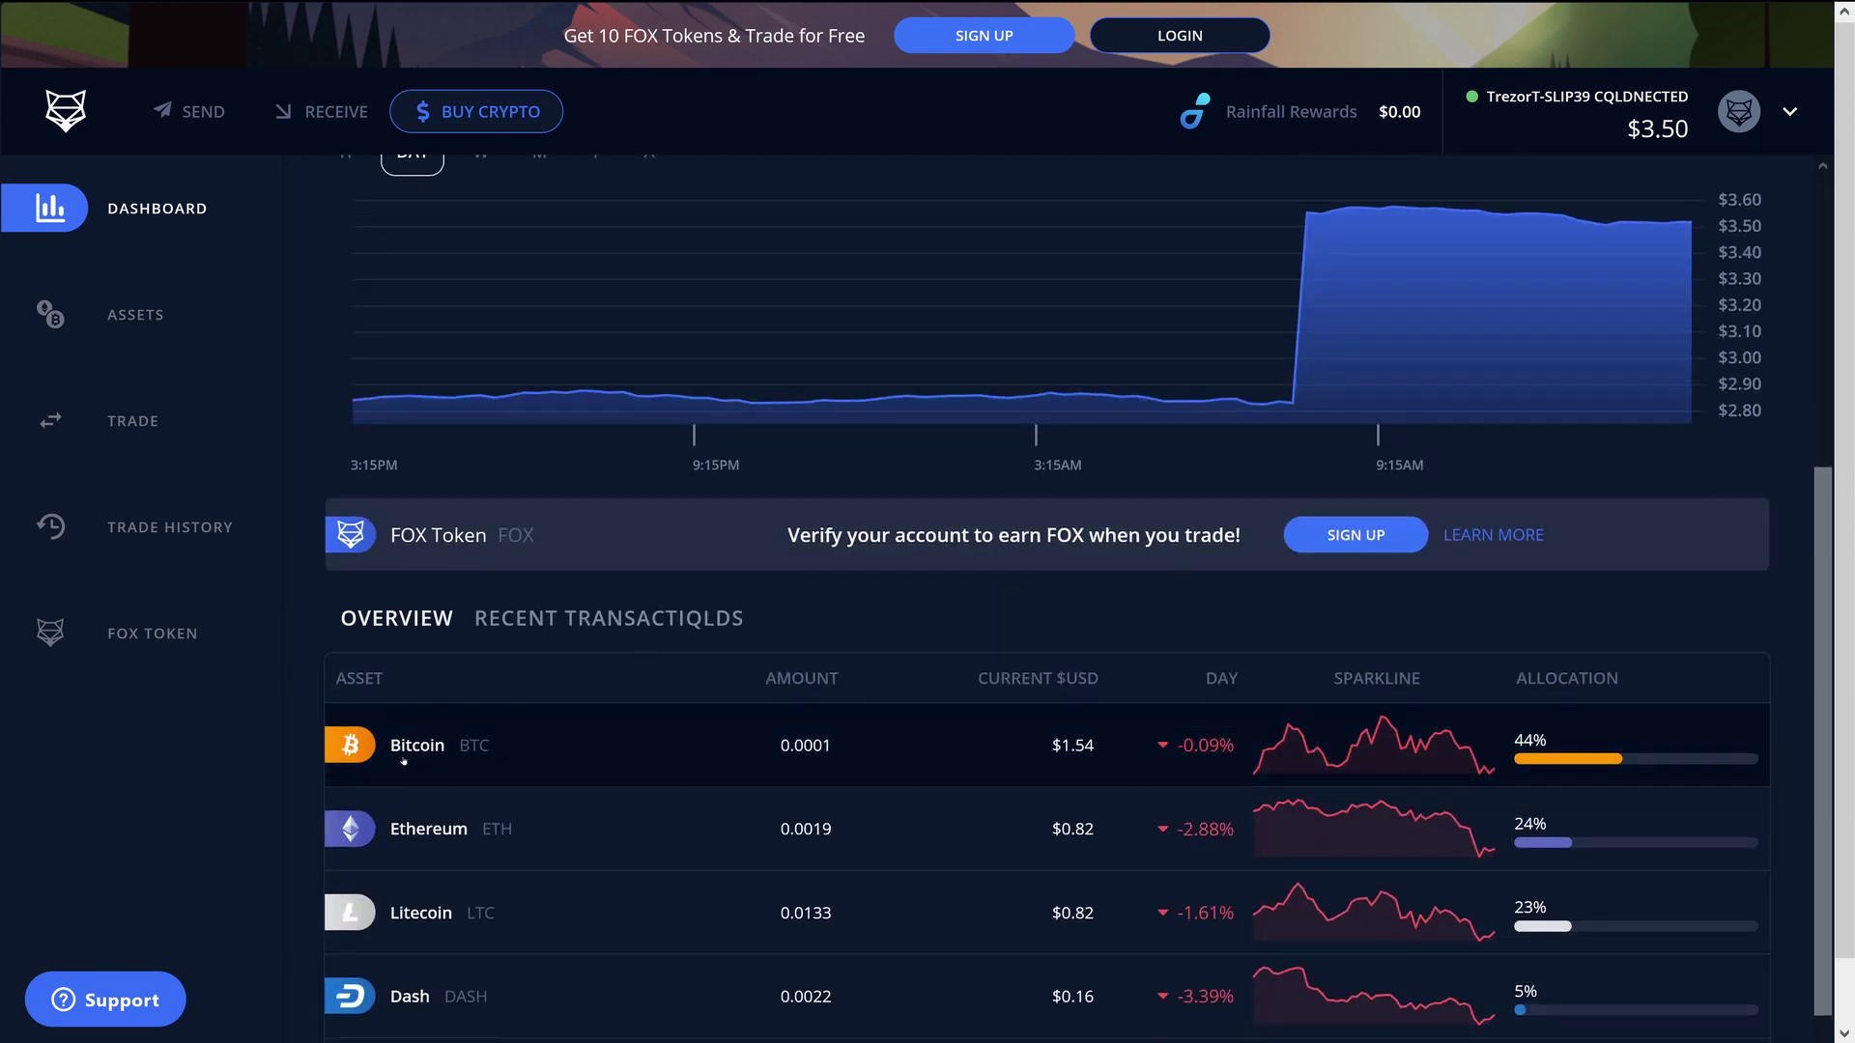
{"action": "left_click", "coordinate": [404, 754]}
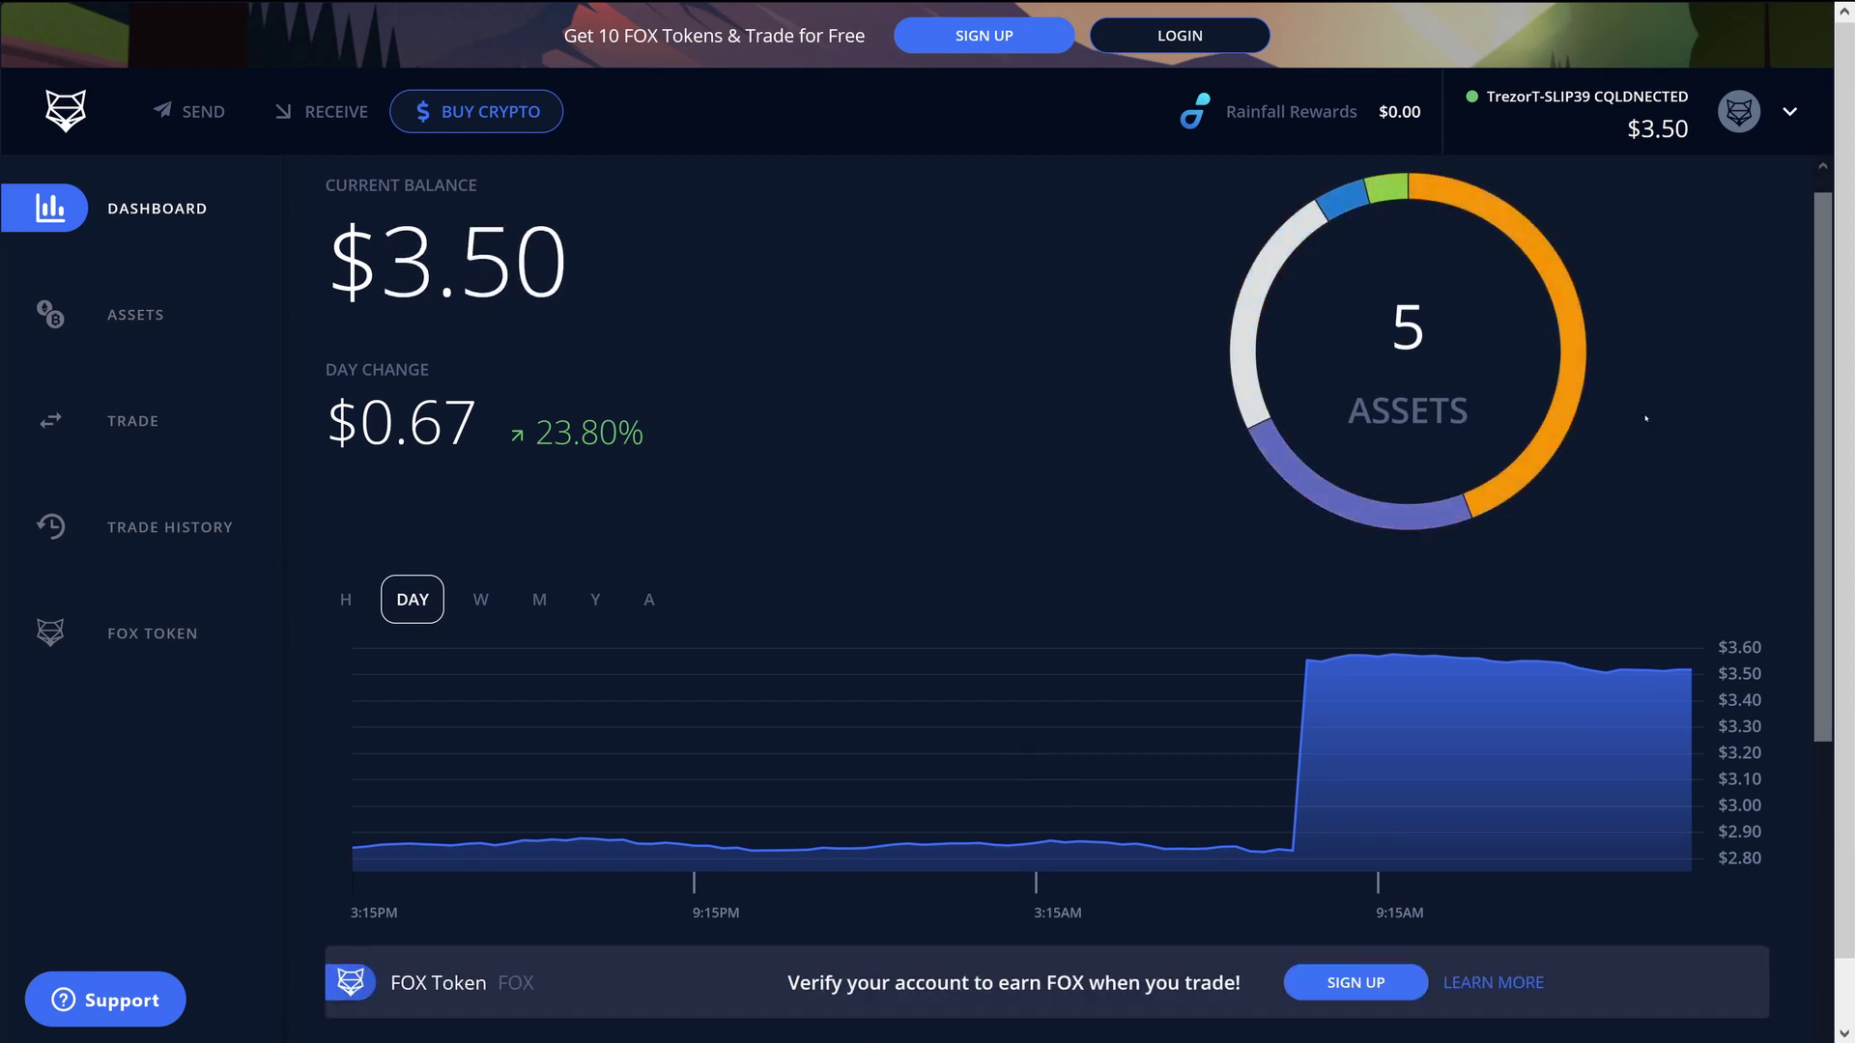
{"action": "scroll", "coordinate": [1649, 421], "scroll_direction": "up", "scroll_amount": 1}
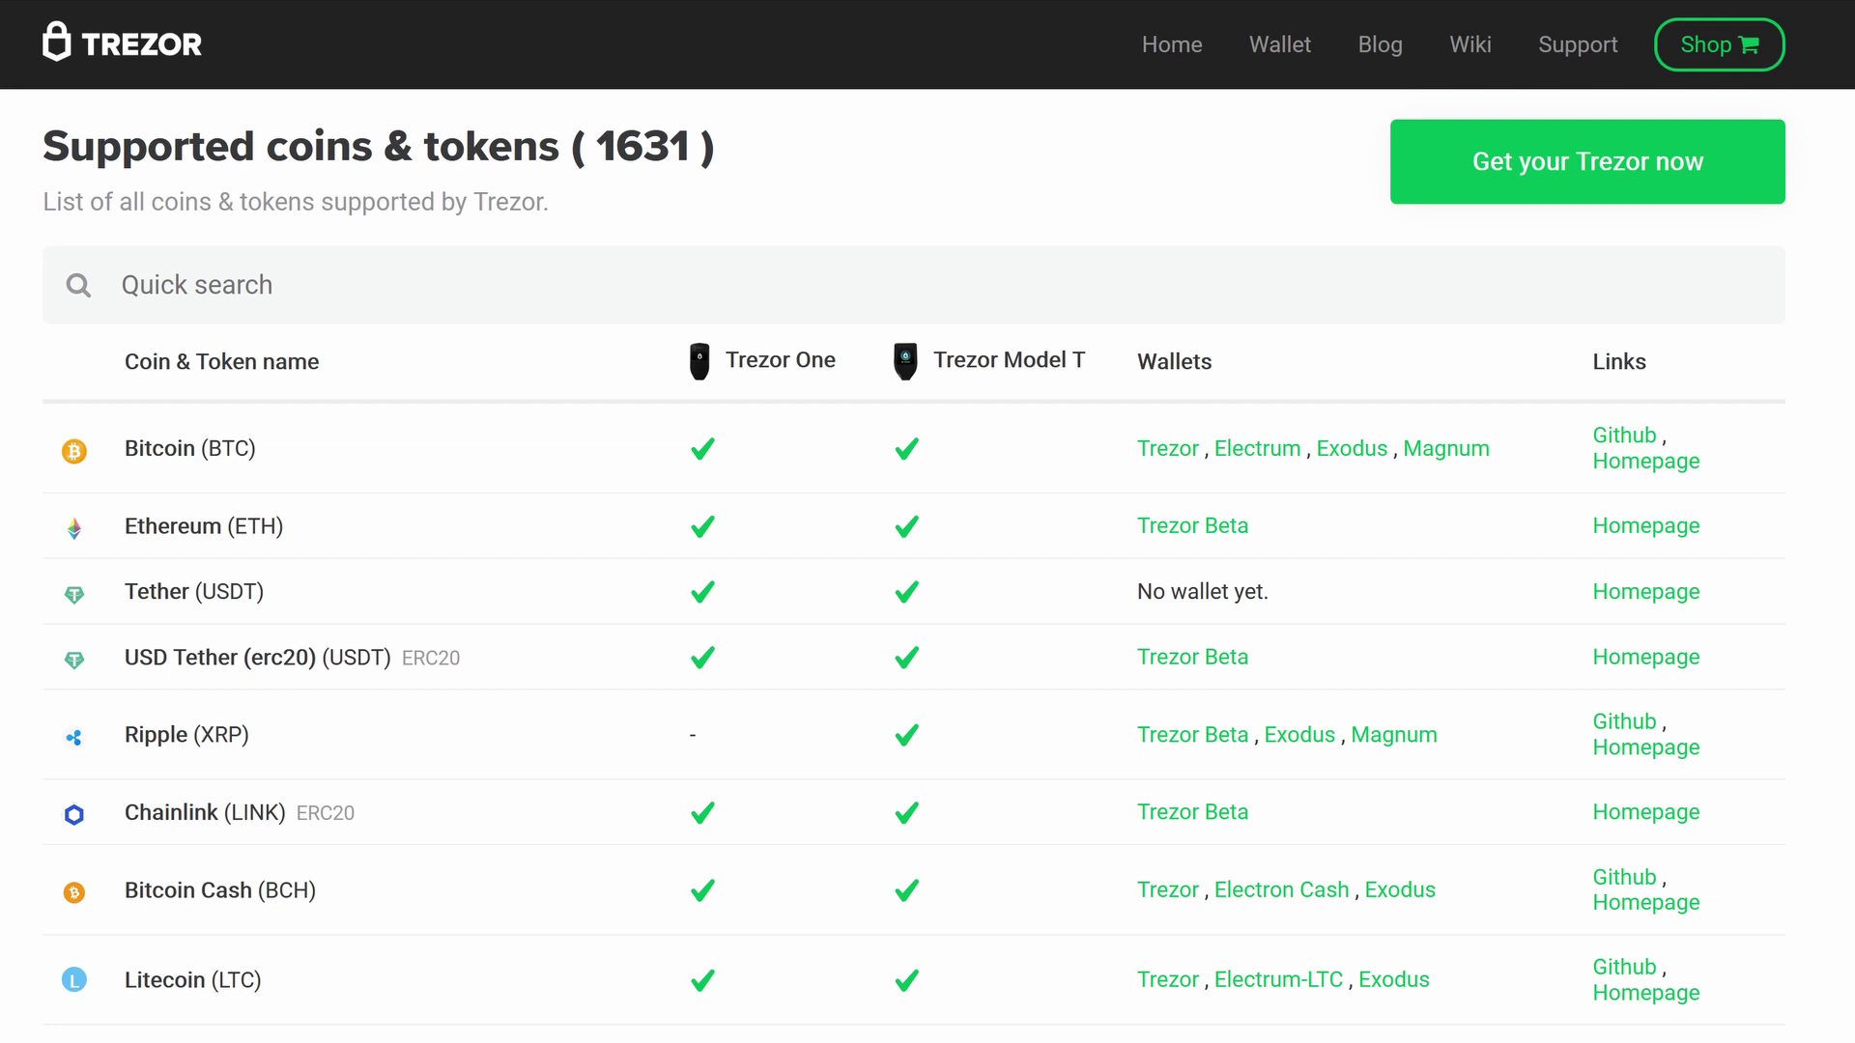
Step: Scroll the supported coins table down to the NEM and Huobi Token rows
{"action": "scroll", "coordinate": [928, 579], "scroll_direction": "down", "scroll_amount": 2}
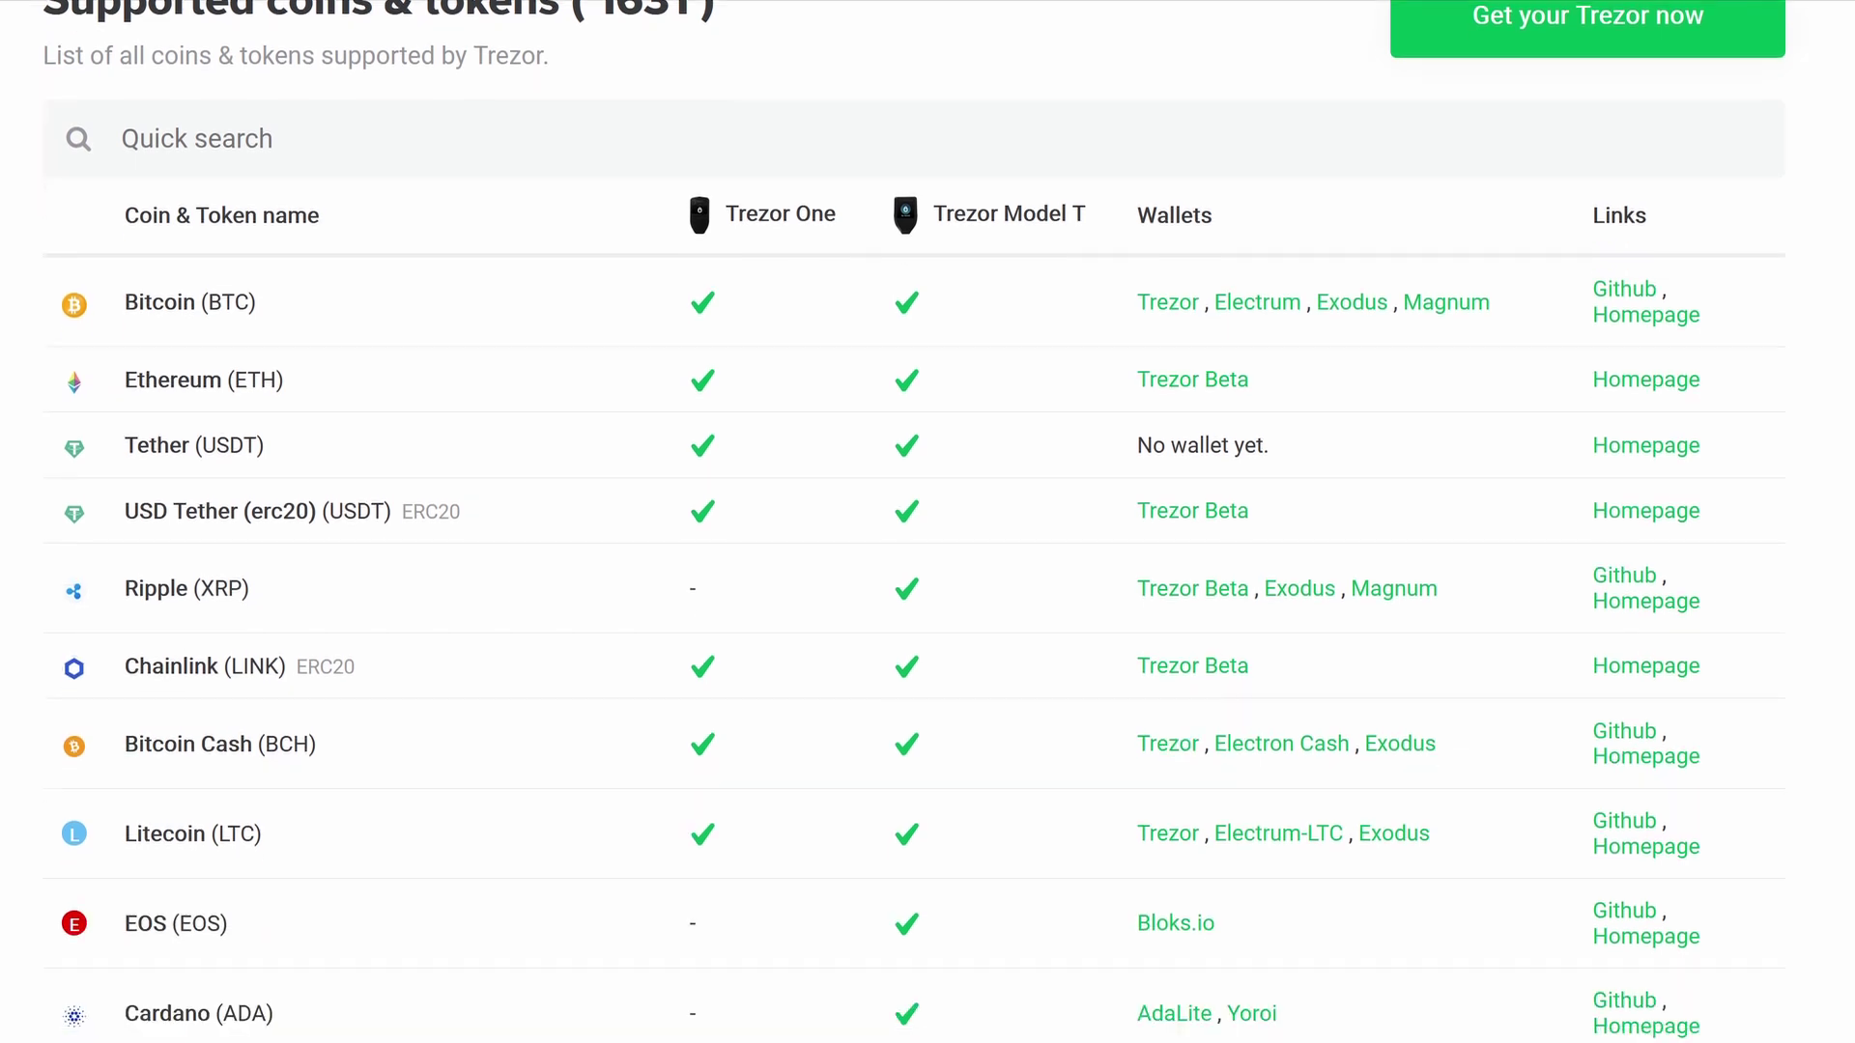
{"action": "scroll", "coordinate": [928, 579], "scroll_direction": "down", "scroll_amount": 2}
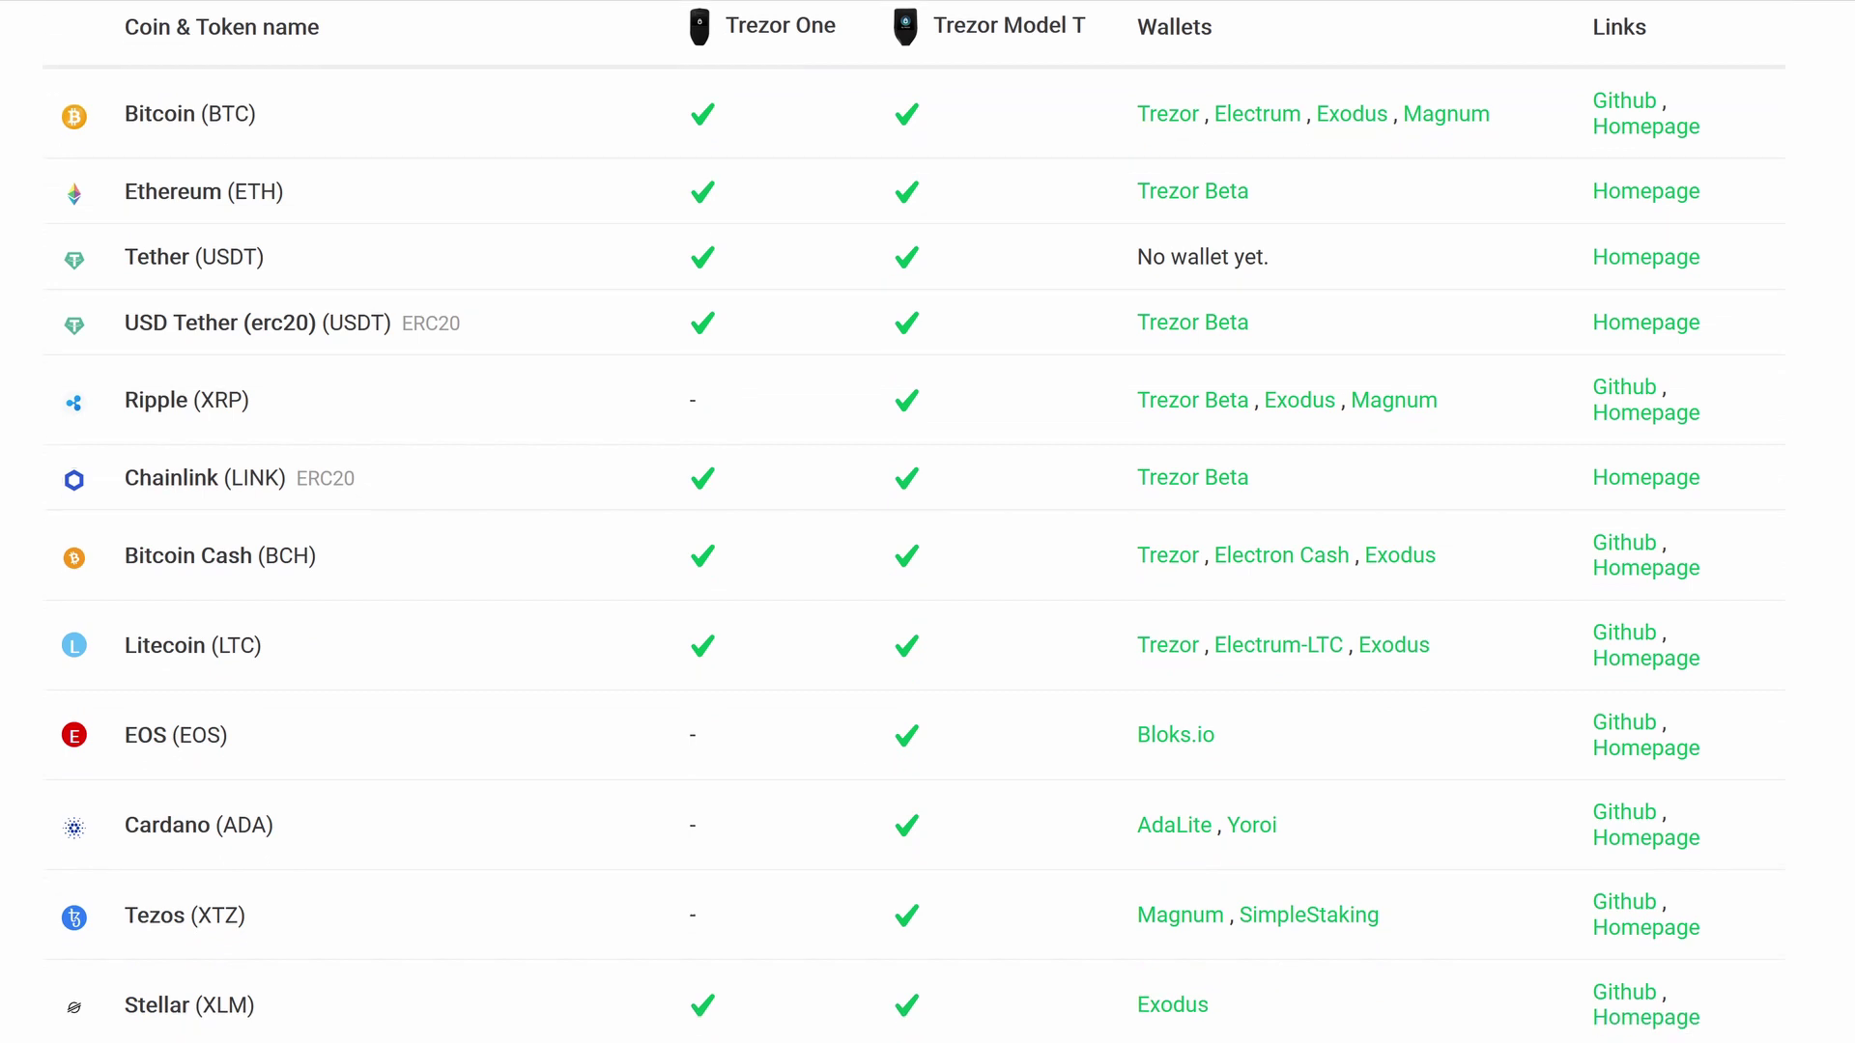
{"action": "scroll", "coordinate": [927, 579], "scroll_direction": "down", "scroll_amount": 2}
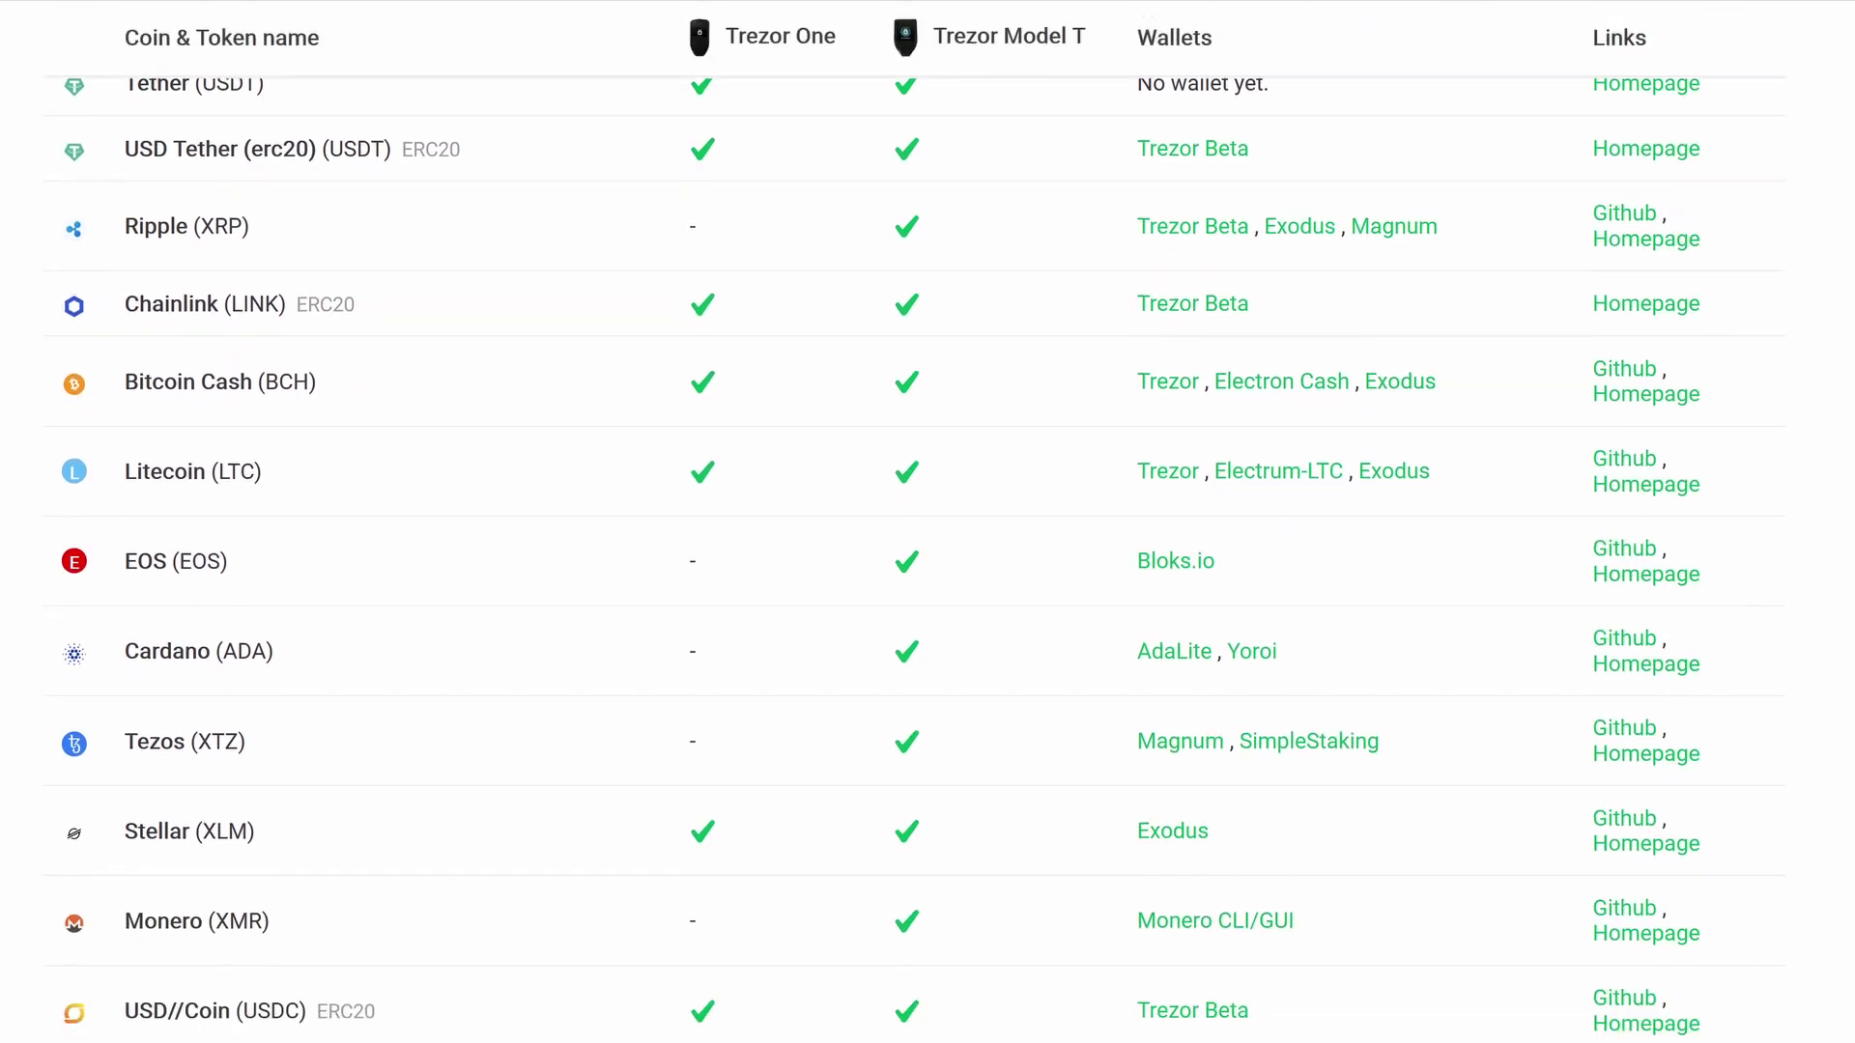
{"action": "scroll", "coordinate": [927, 579], "scroll_direction": "down", "scroll_amount": 2}
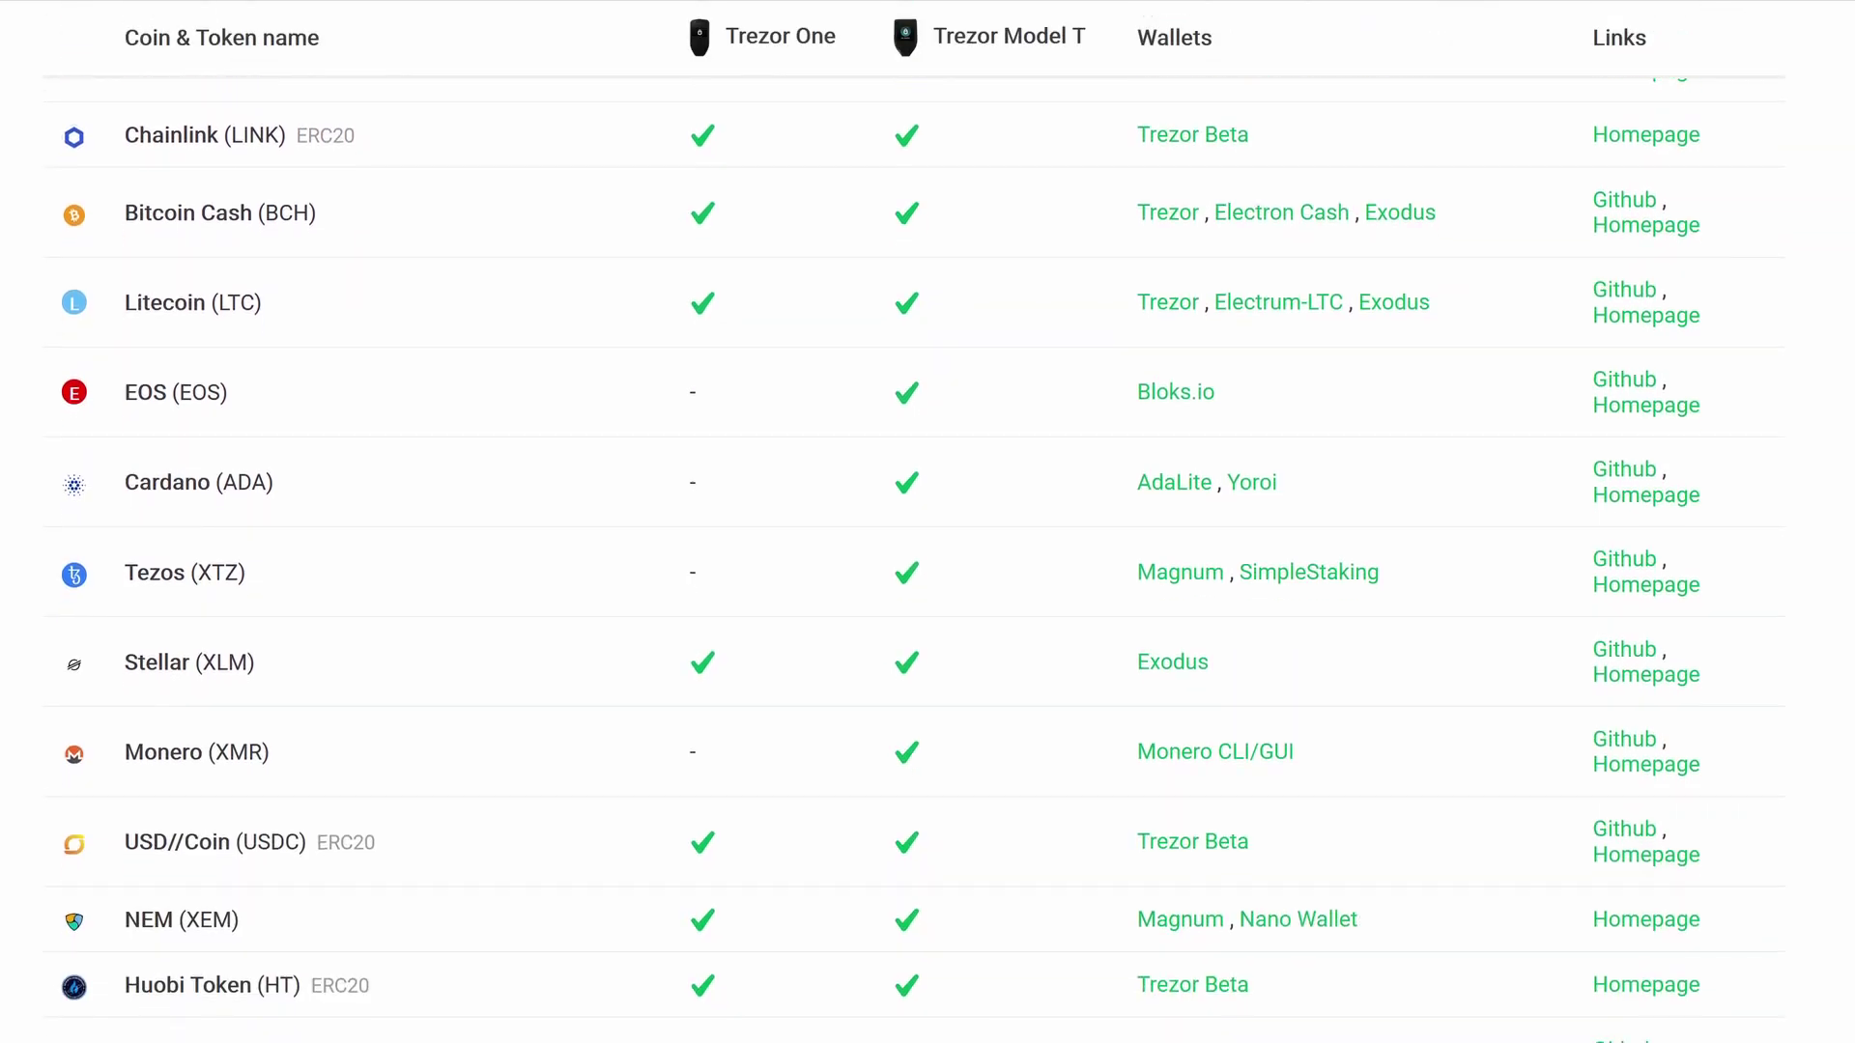